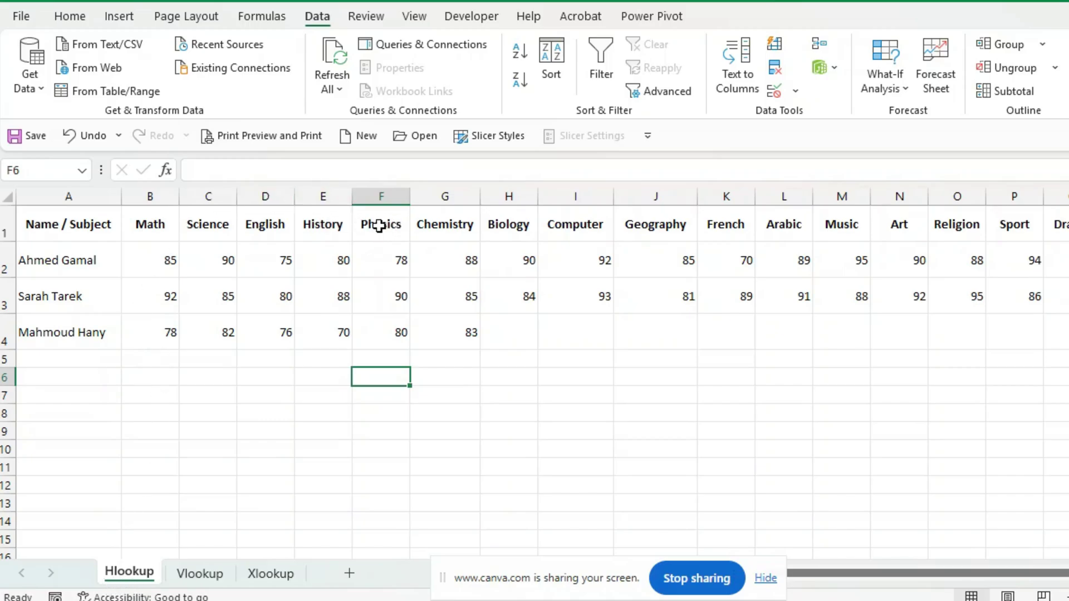
left_click(381, 225)
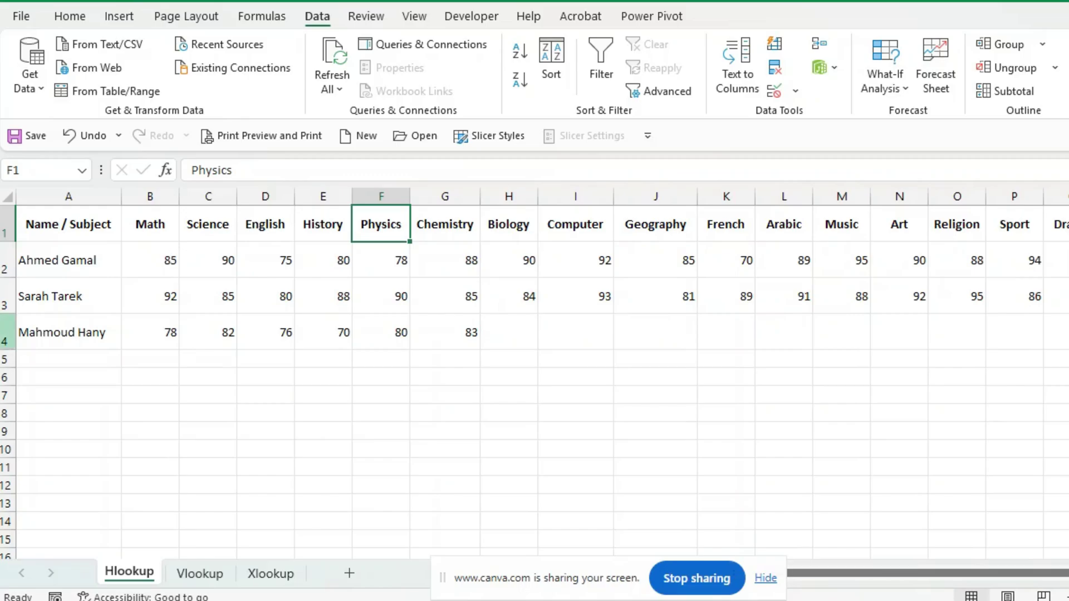
left_click(37, 341)
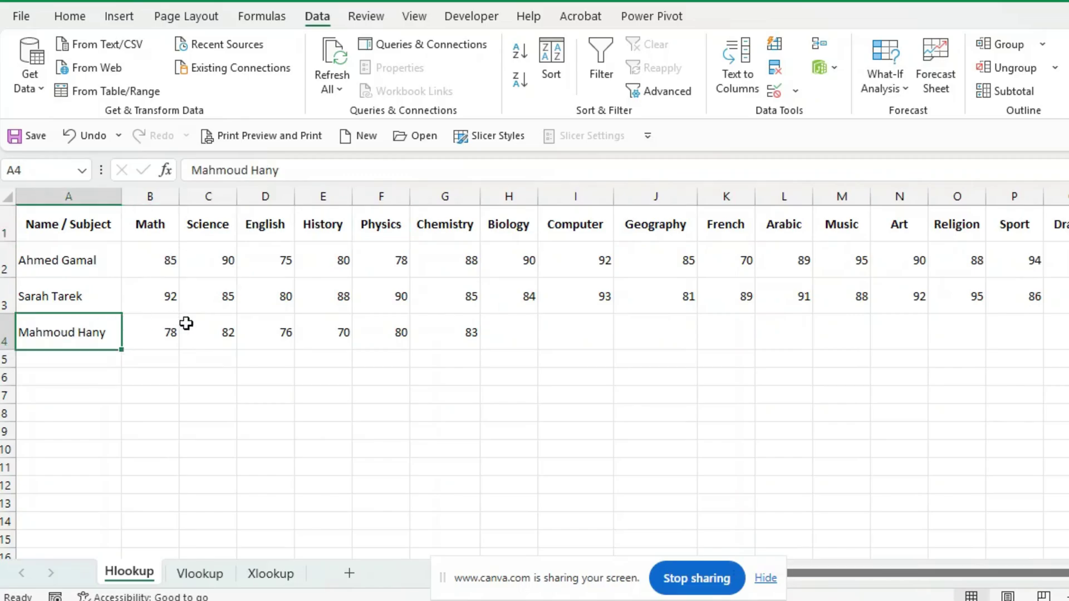
left_click(266, 331)
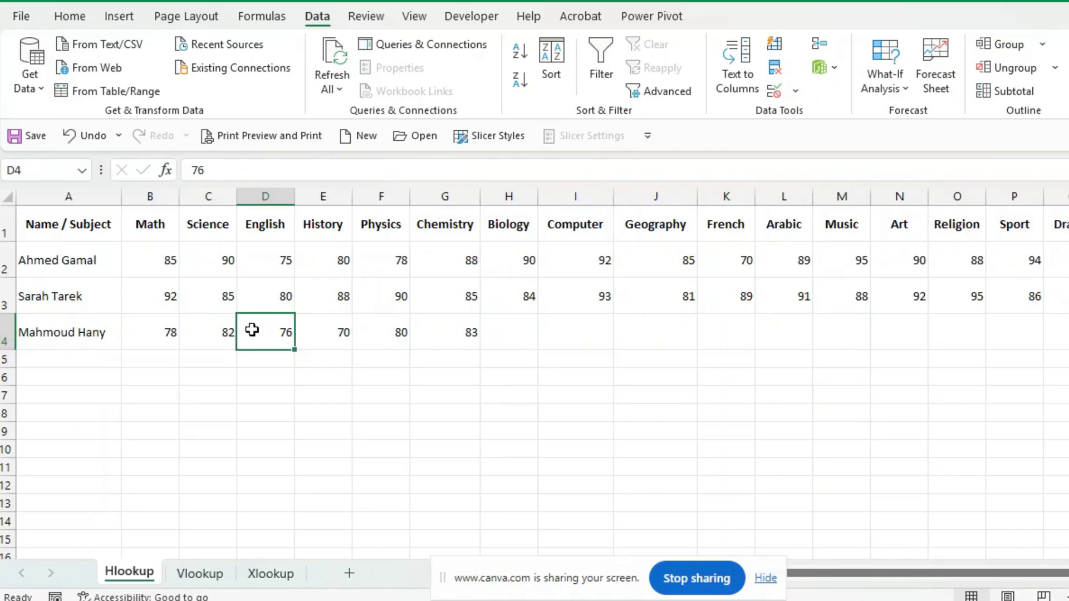
Start an HLOOKUP formula in cell B6 with the text "English" as the lookup value.
left_click(149, 381)
type("=")
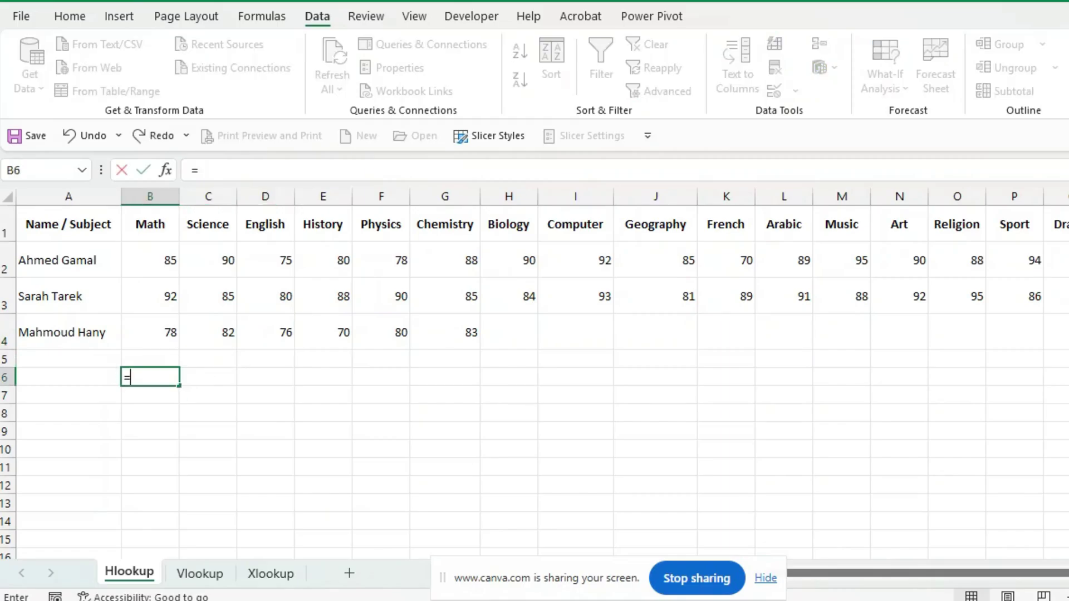
type("hloo")
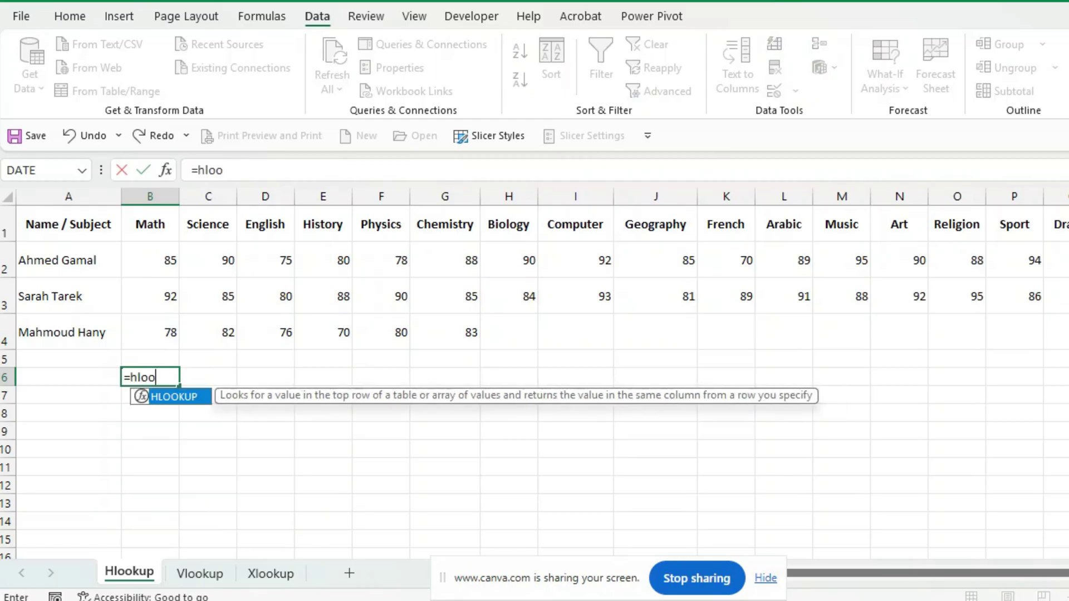
key("Tab")
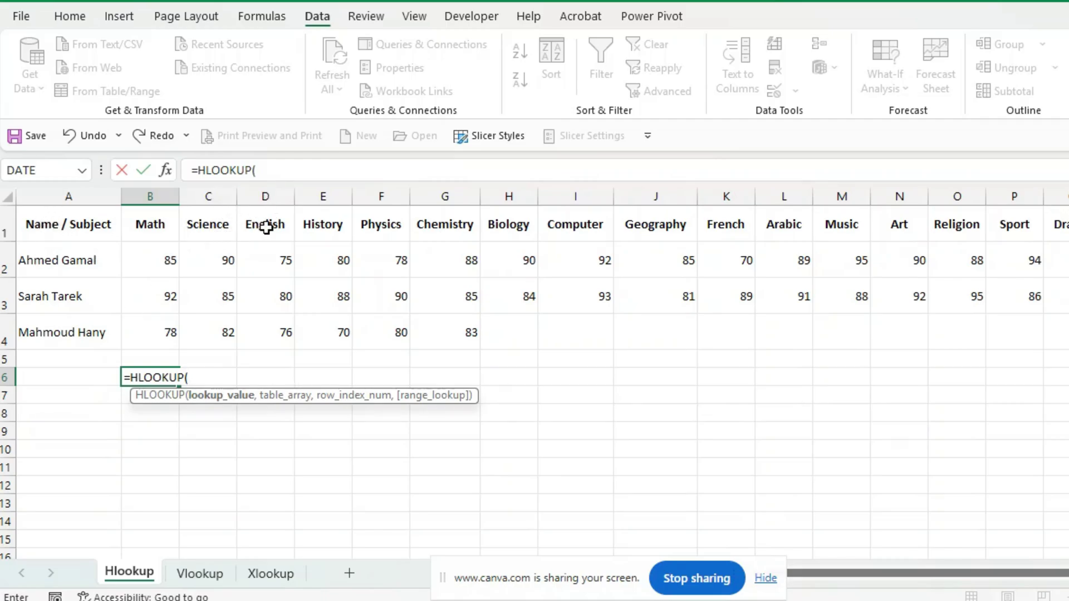
left_click(265, 227)
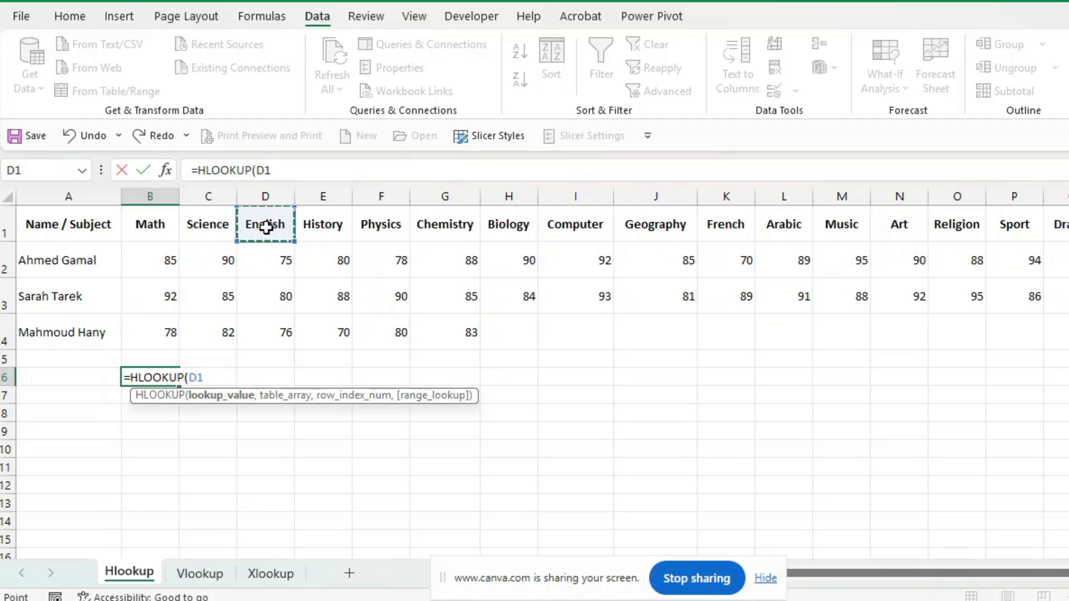
key("BackSpace")
key("BackSpace")
key("BackSpace")
type("(\"")
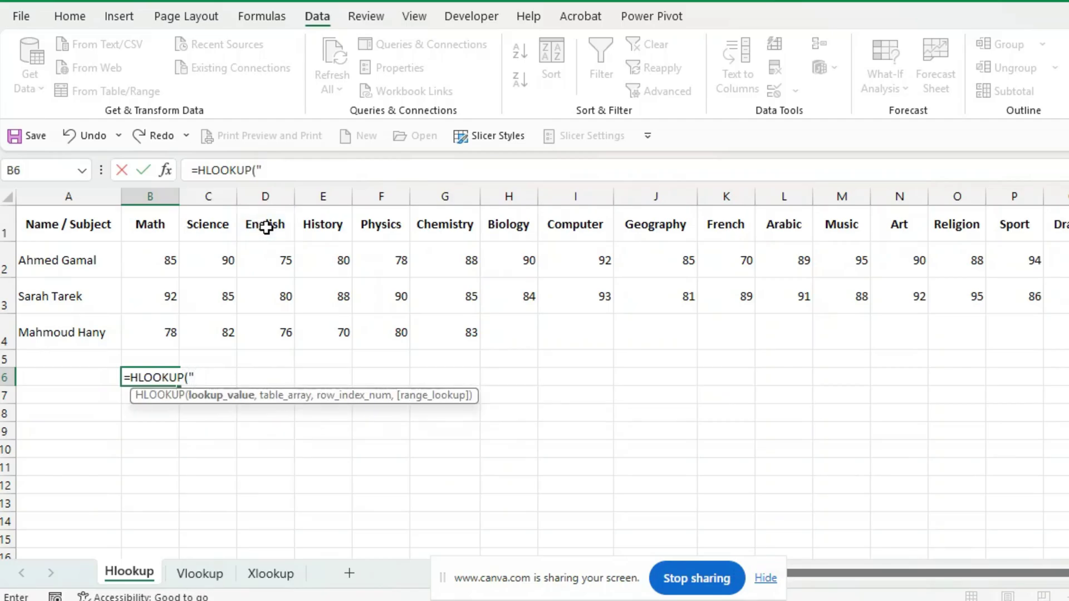
type("English")
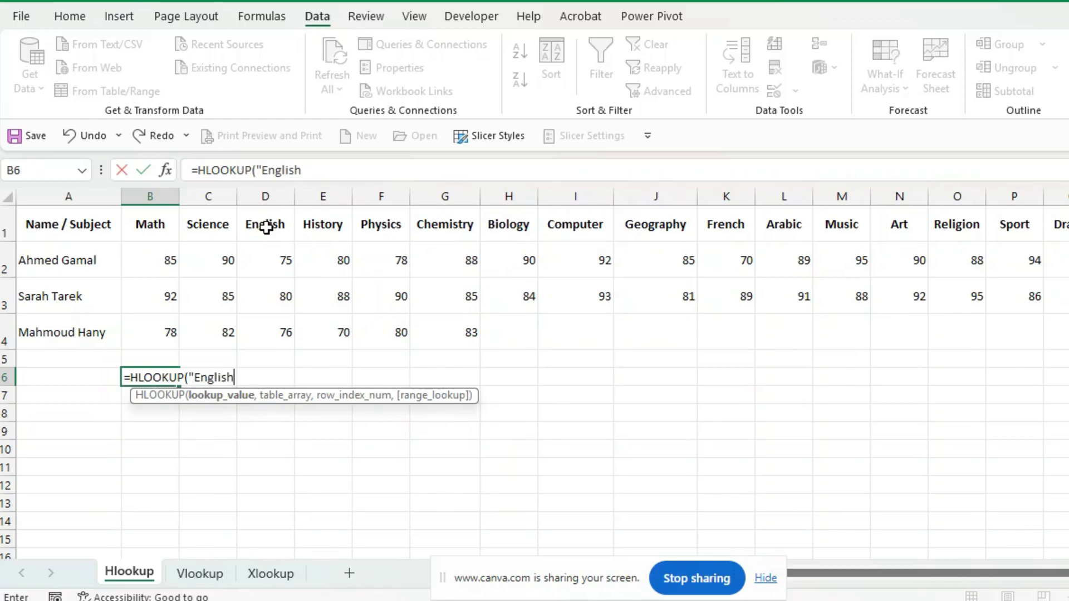
type("\",")
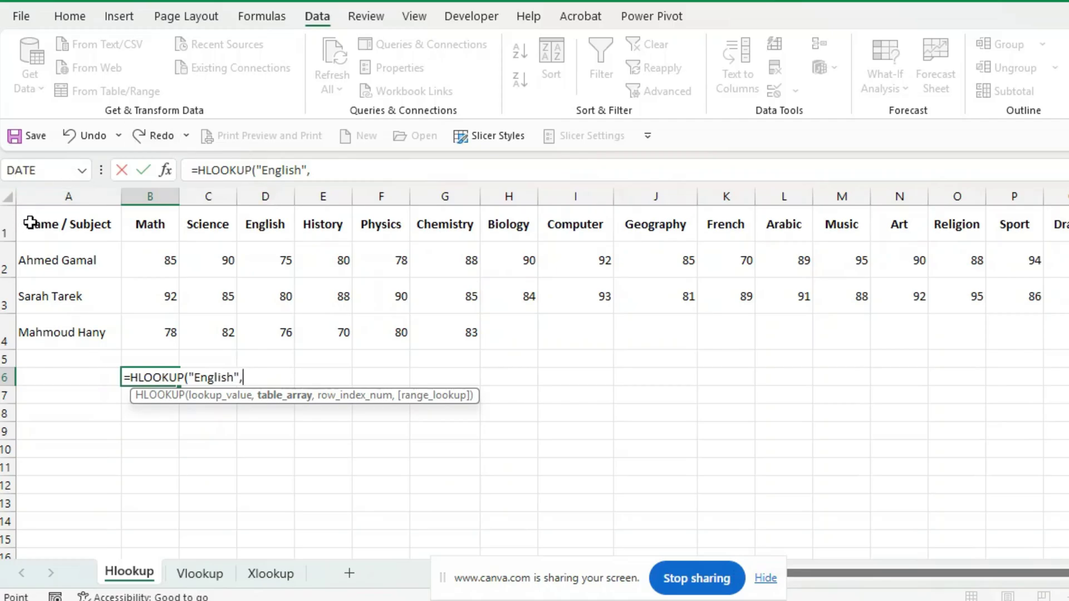
Complete the HLOOKUP in B6 with table range A1:T4, row index 4 and FALSE for an exact match.
left_click_drag(25, 223, 1067, 334)
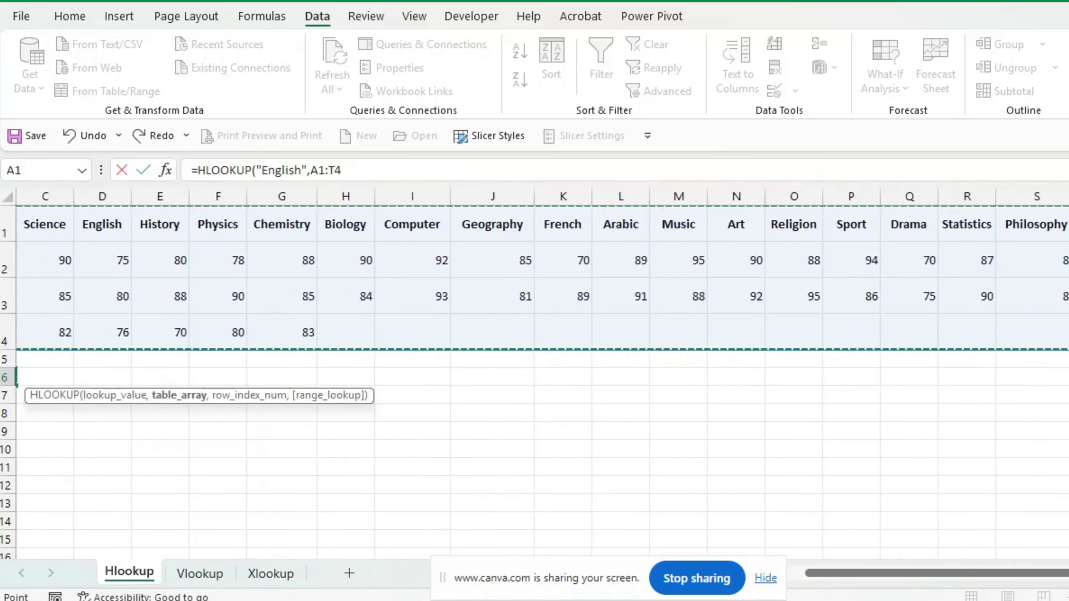
type(",")
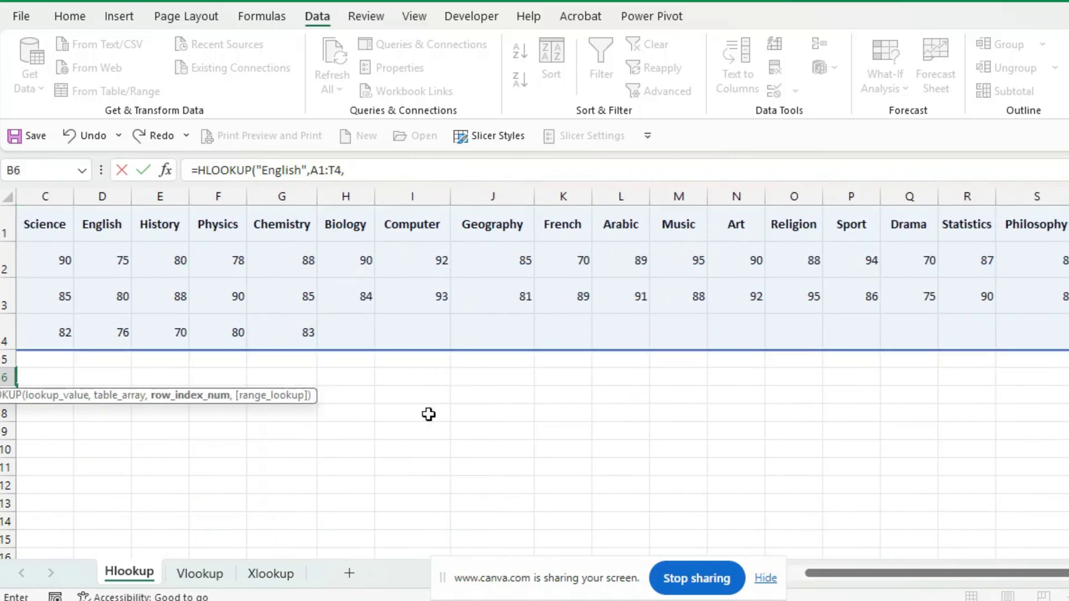
left_click_drag(820, 574, 413, 559)
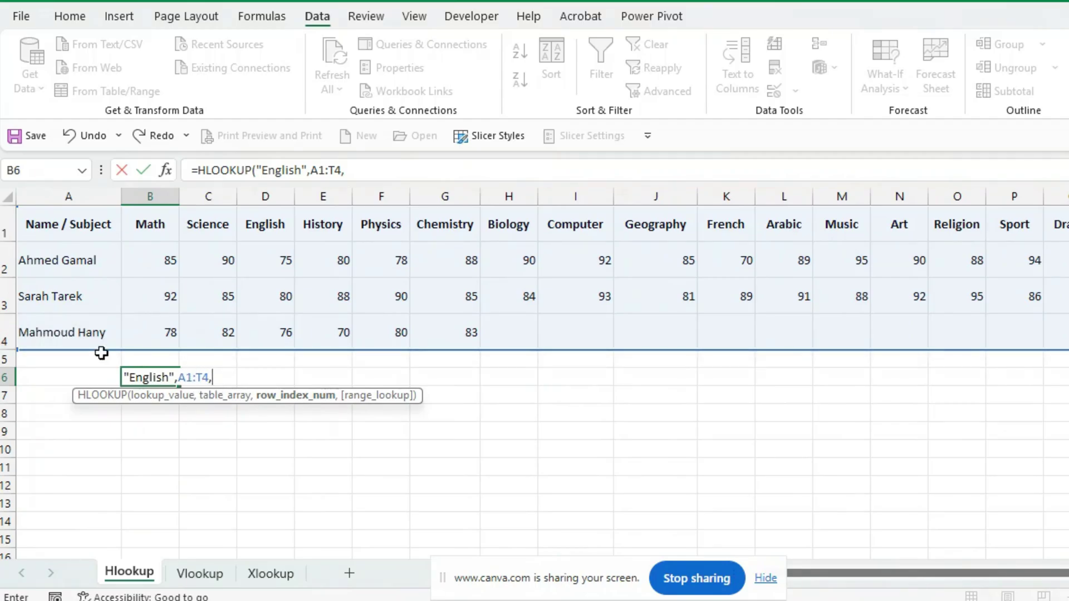
type("4")
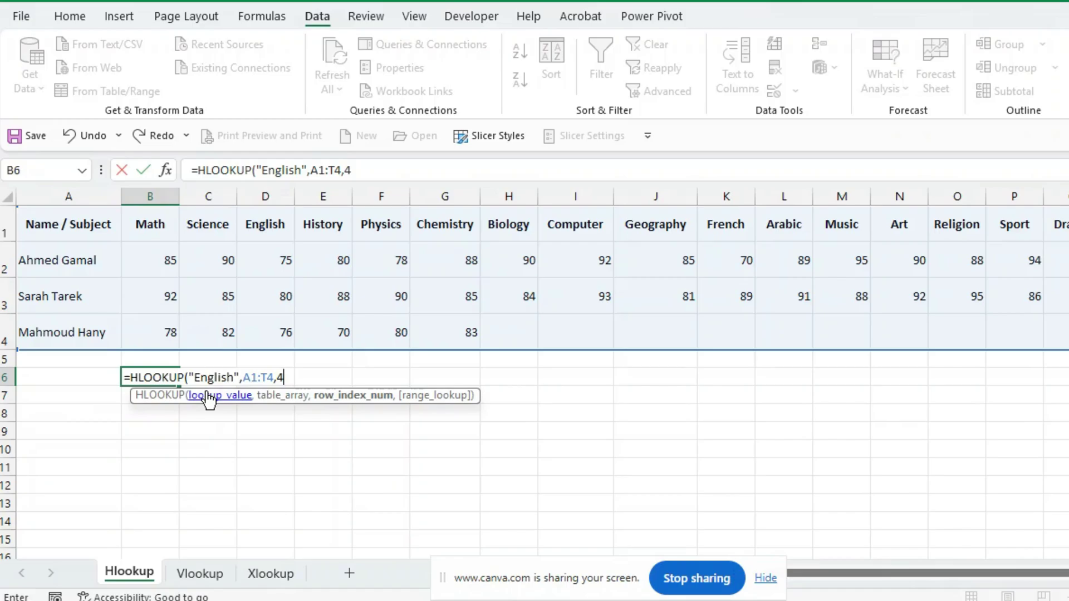
type(",")
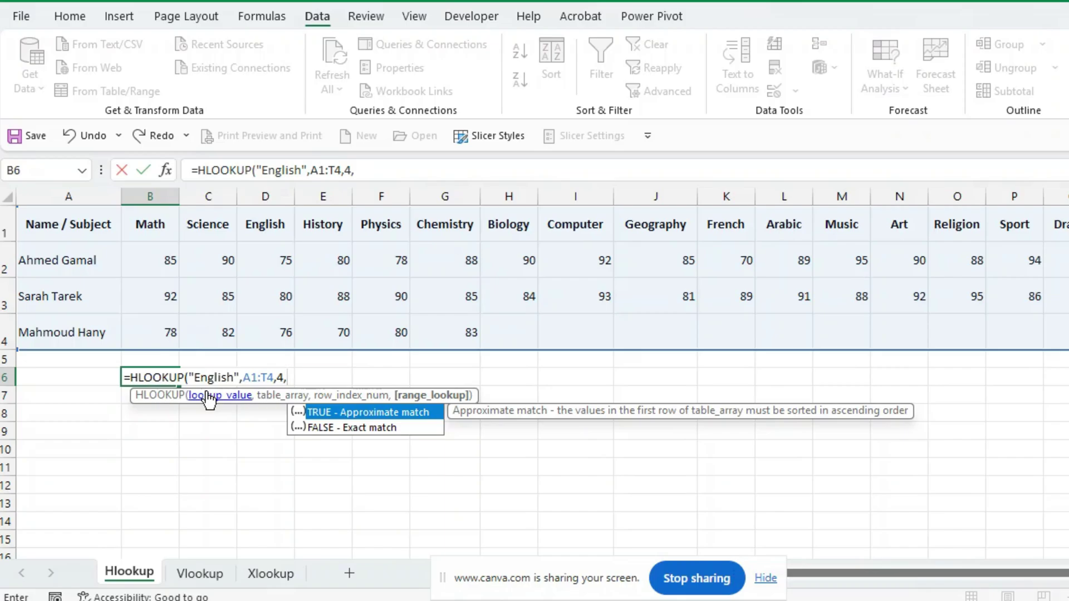
type("fals")
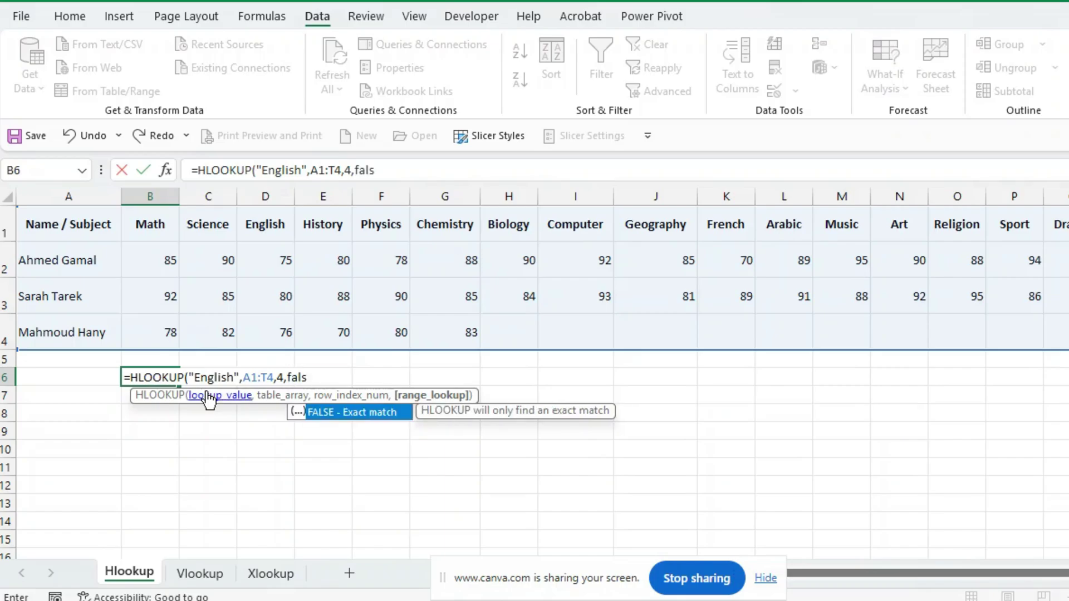
key("Tab")
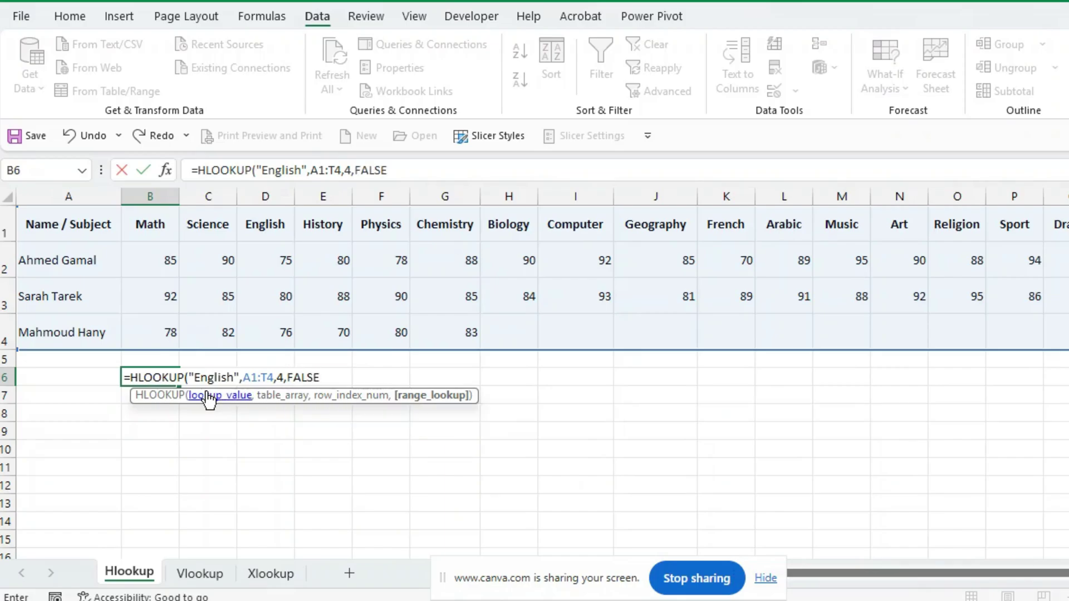
key("Return")
Compare the HLOOKUP result in B6 with the English score of the student in row 4.
left_click(154, 382)
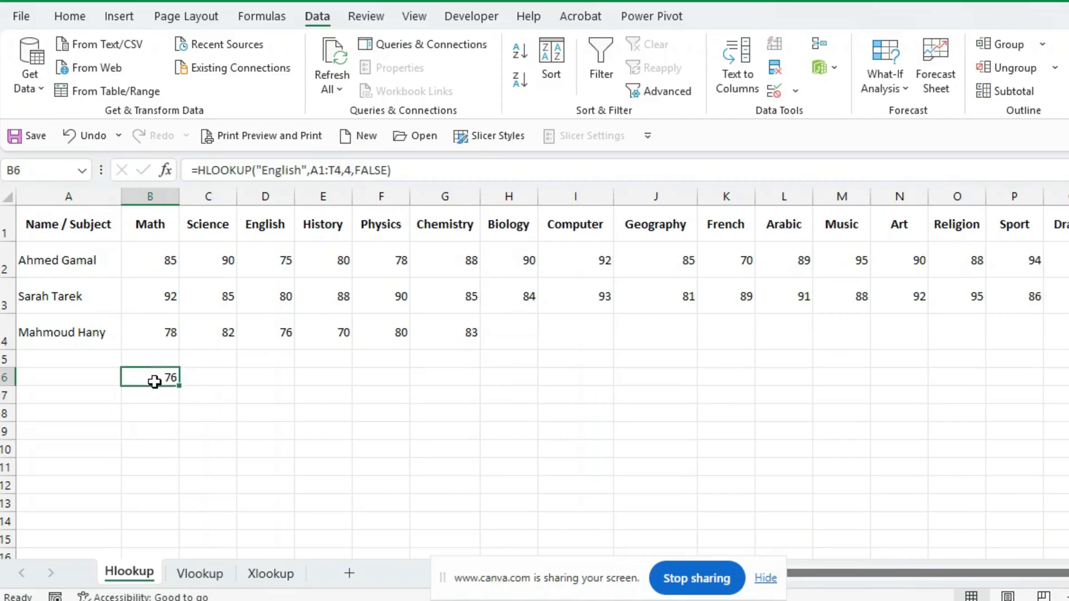
left_click(87, 332)
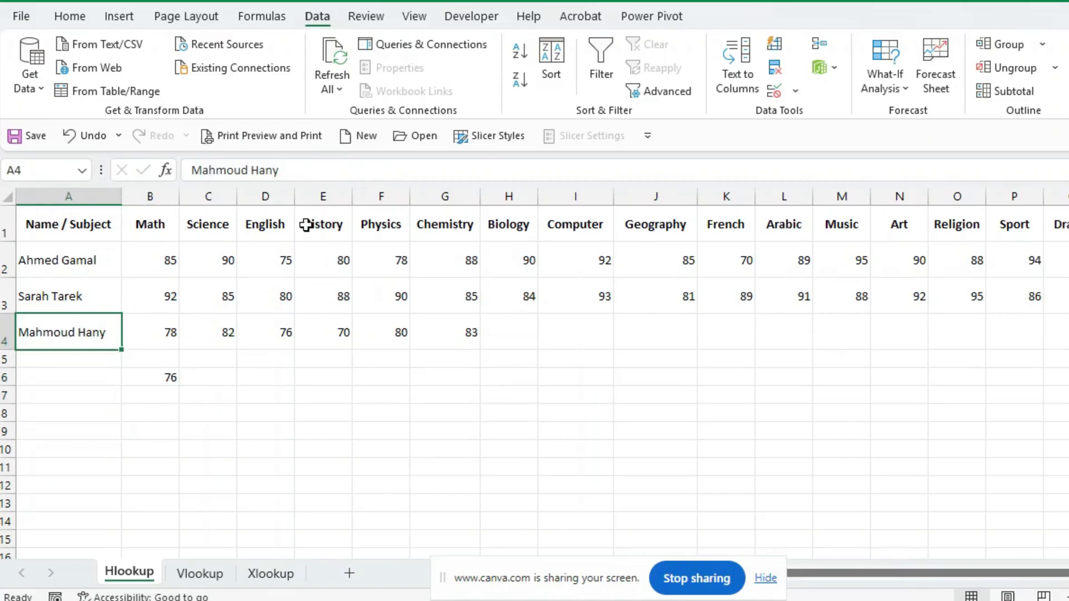
left_click(270, 223)
left_click(273, 333)
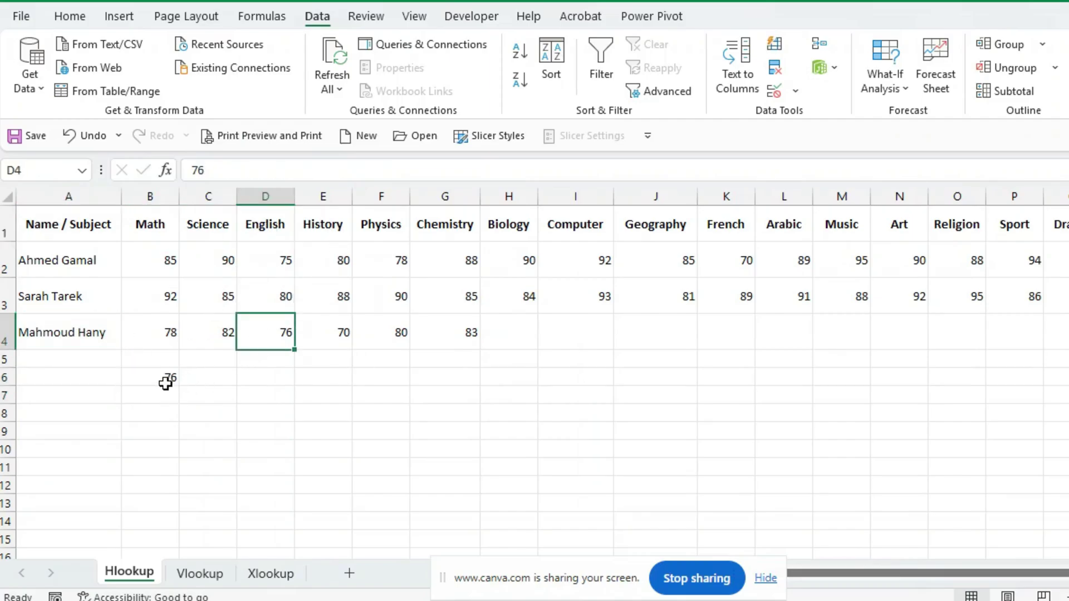
left_click(165, 384)
On the Vlookup sheet, add a list validation to cell A12 sourced from the product codes in A2:A10.
left_click(202, 573)
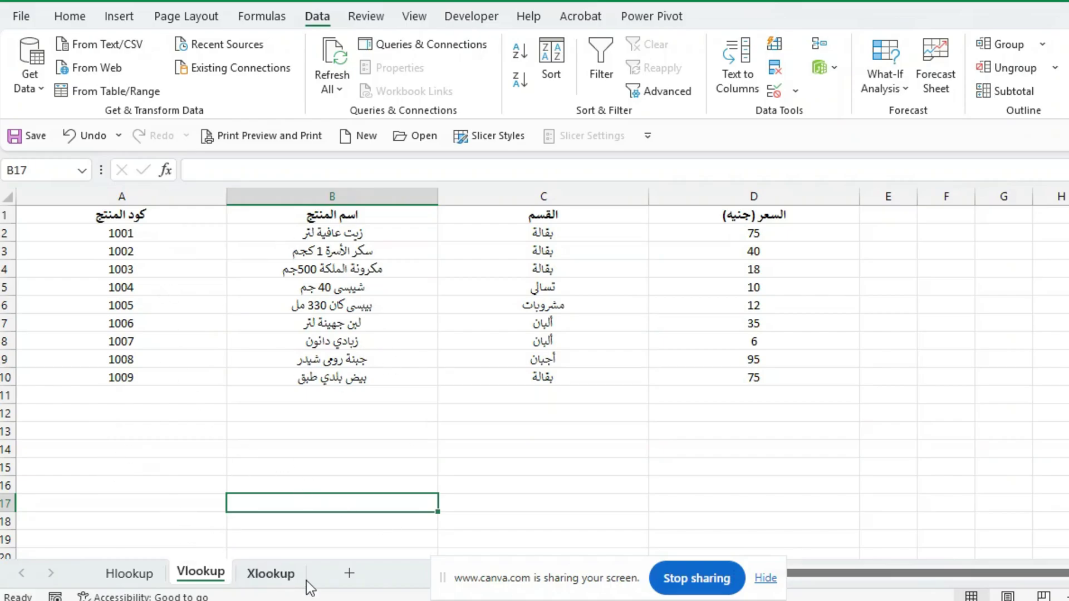
left_click(122, 413)
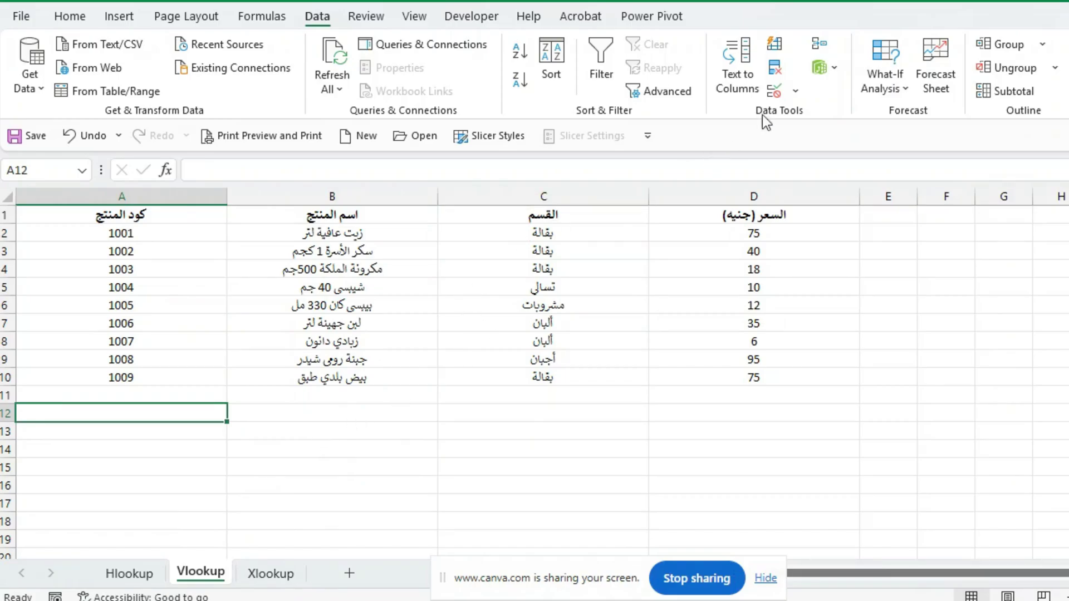
left_click(775, 86)
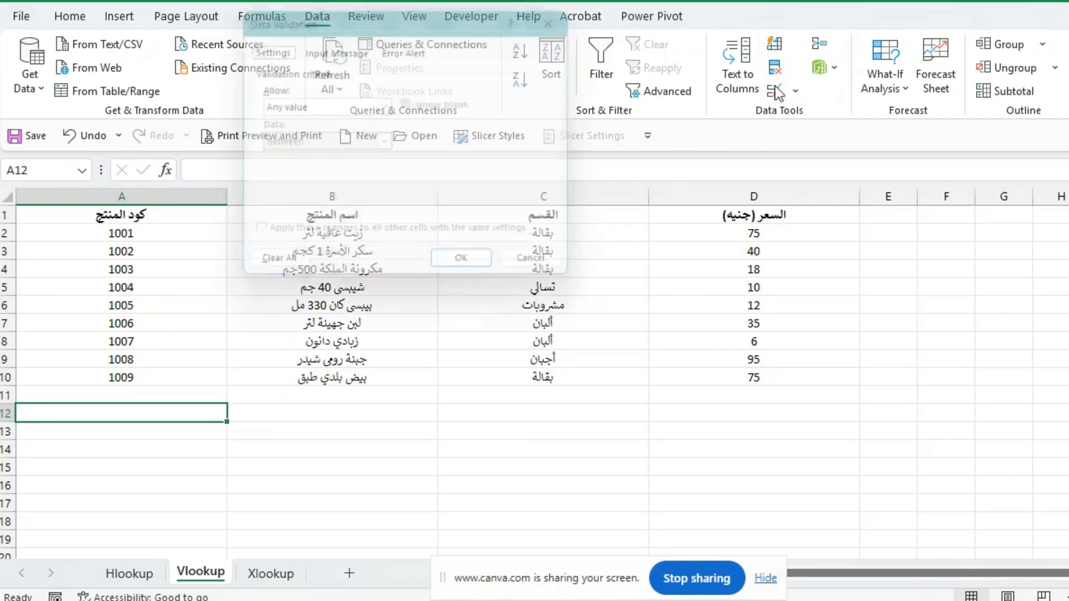
left_click(348, 105)
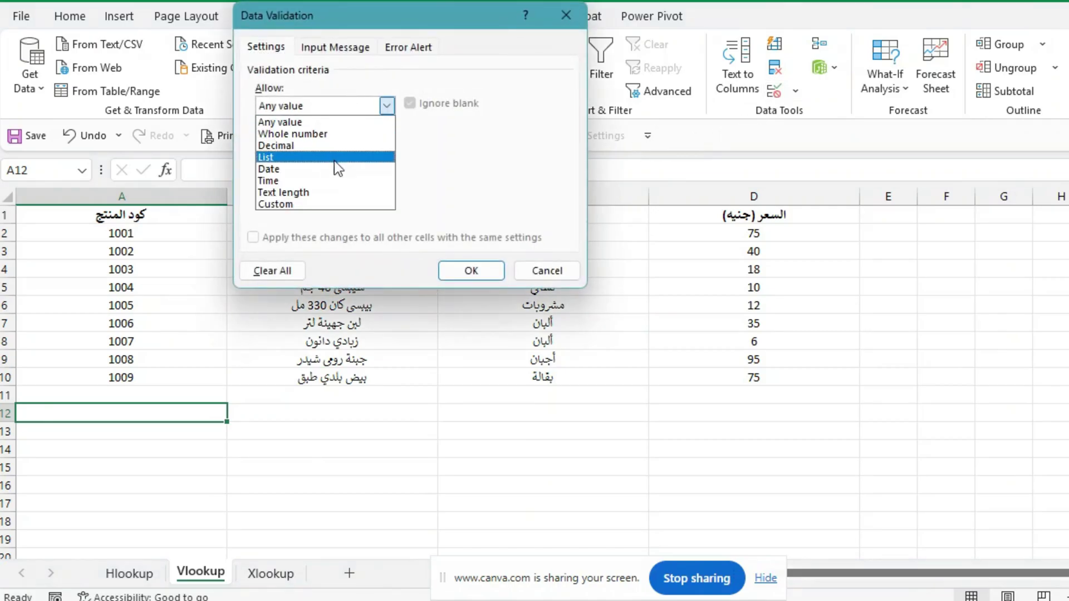
left_click(334, 157)
left_click(336, 175)
left_click_drag(203, 232, 160, 376)
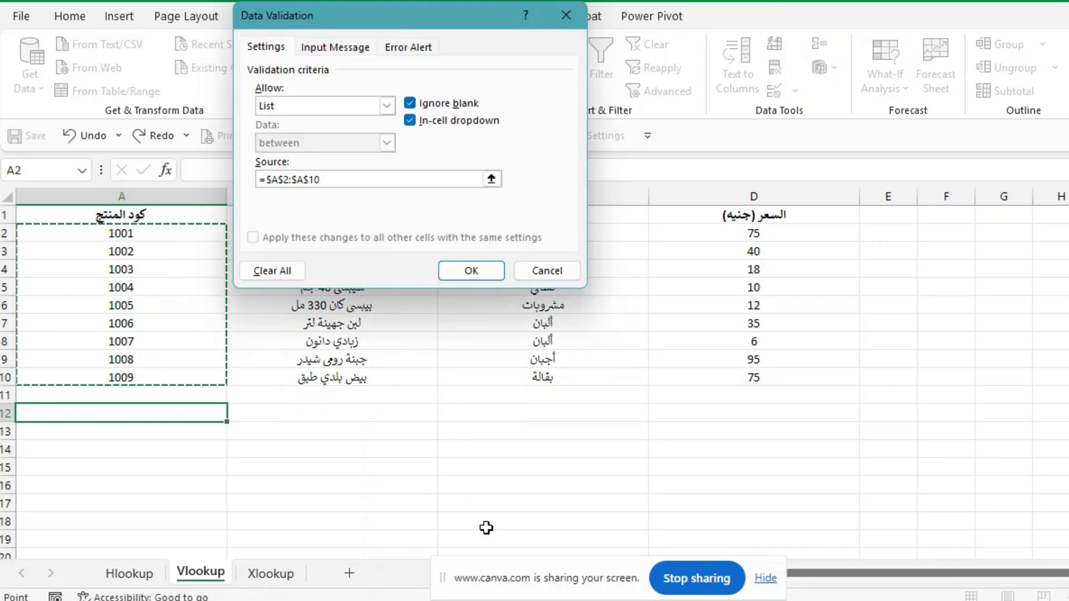
key("Return")
left_click(235, 412)
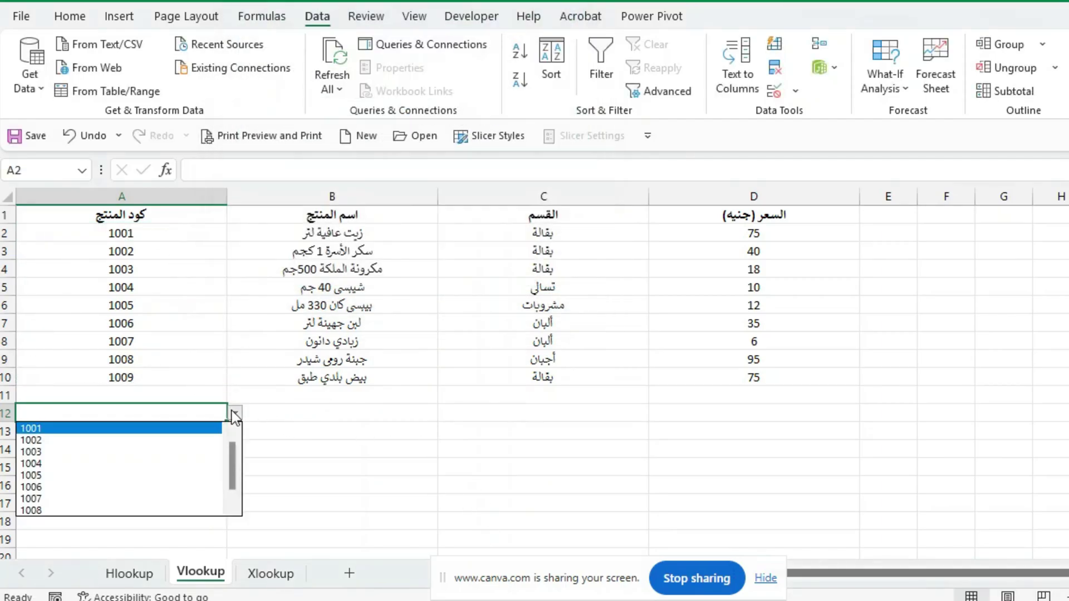
left_click(235, 413)
Start a VLOOKUP formula in cell B12 with A12 as the lookup value.
left_click(271, 415)
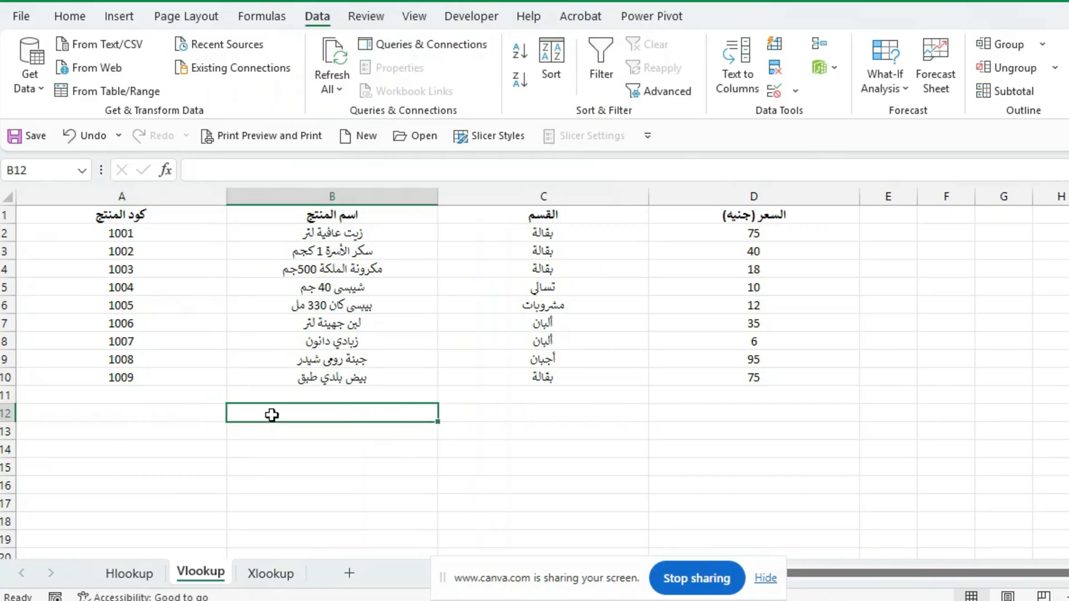
type("=v")
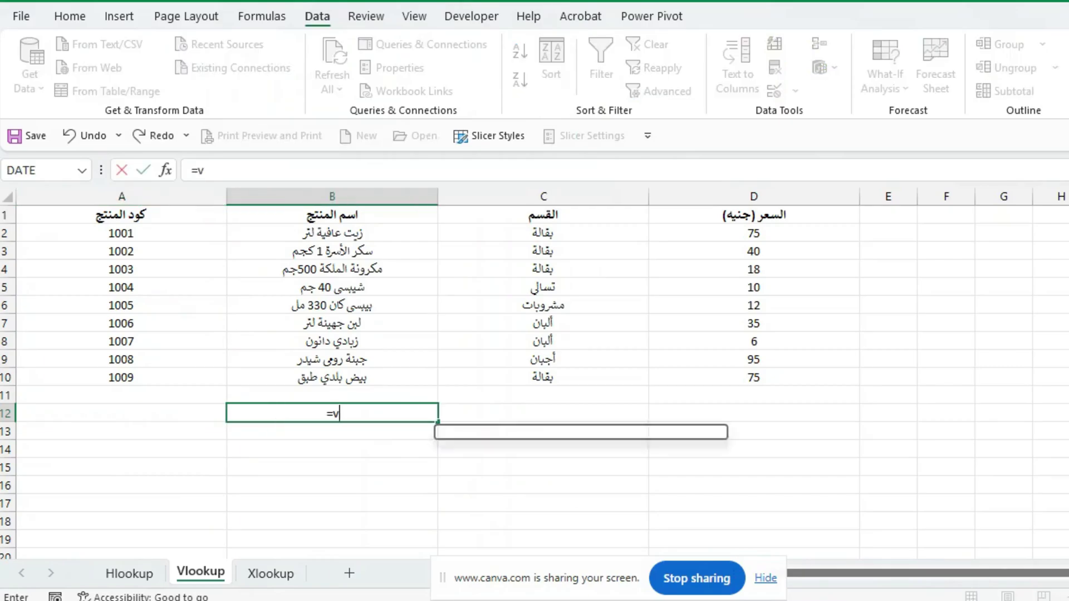
type("loo")
key("Tab")
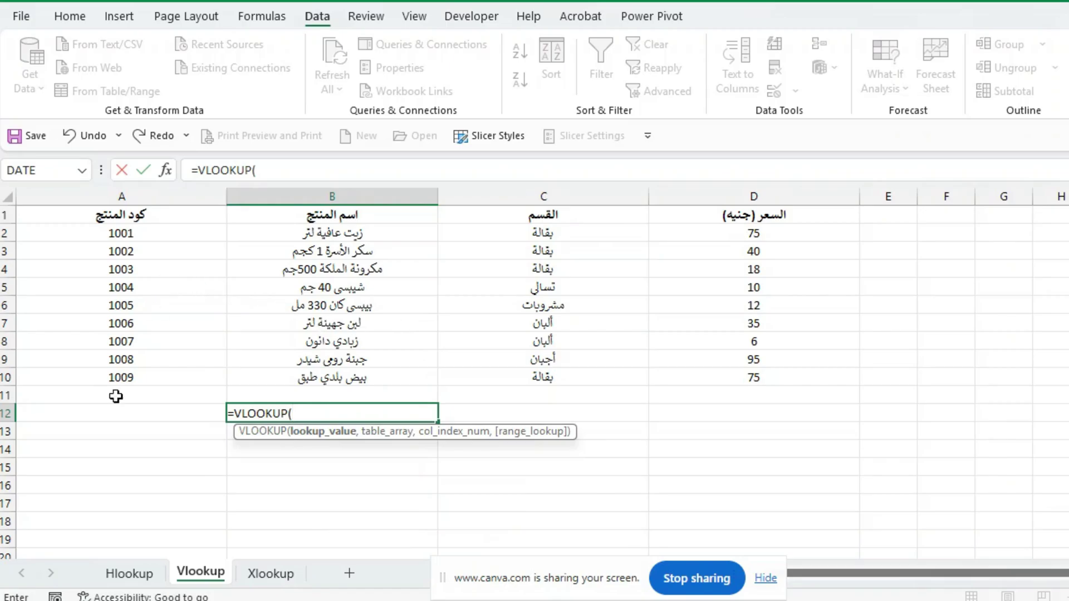
left_click(171, 415)
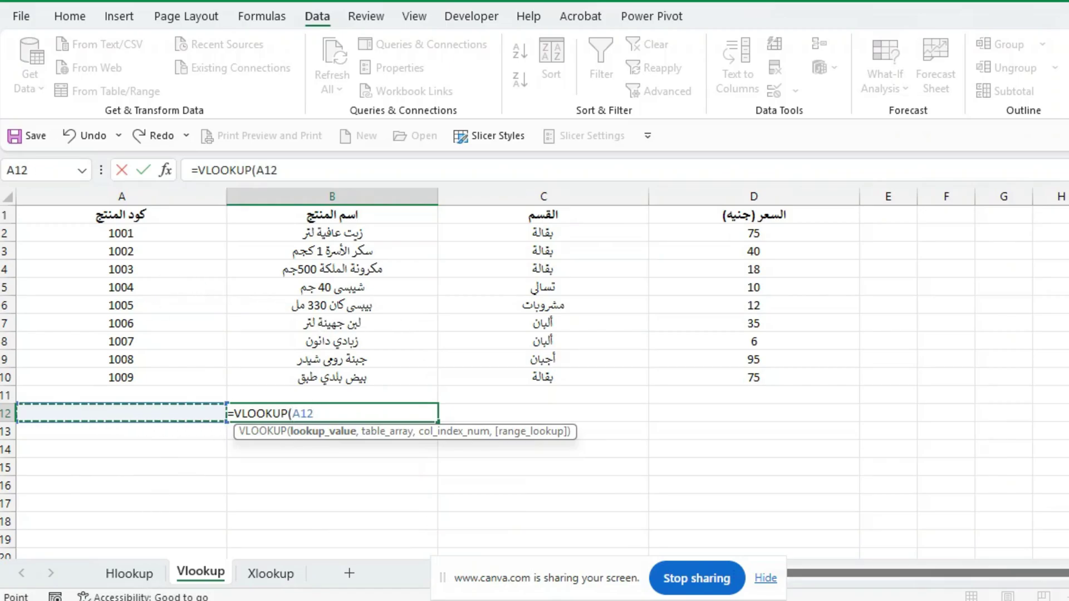
key("alt+shift")
type(",")
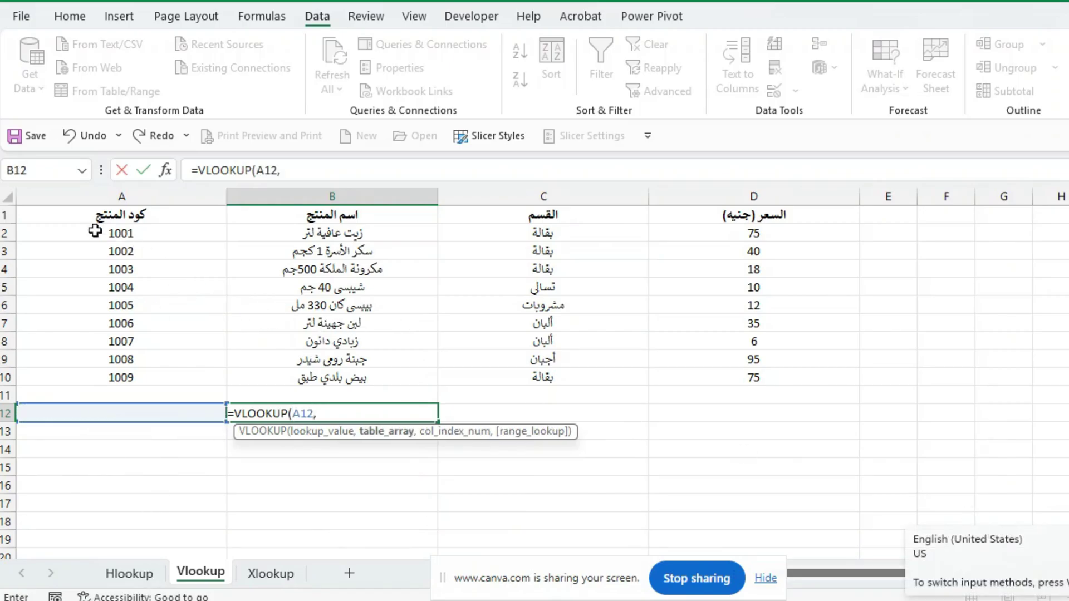
Complete the VLOOKUP in B12 with table range A1:D10, column index 2 and FALSE for an exact match.
left_click_drag(67, 217, 759, 381)
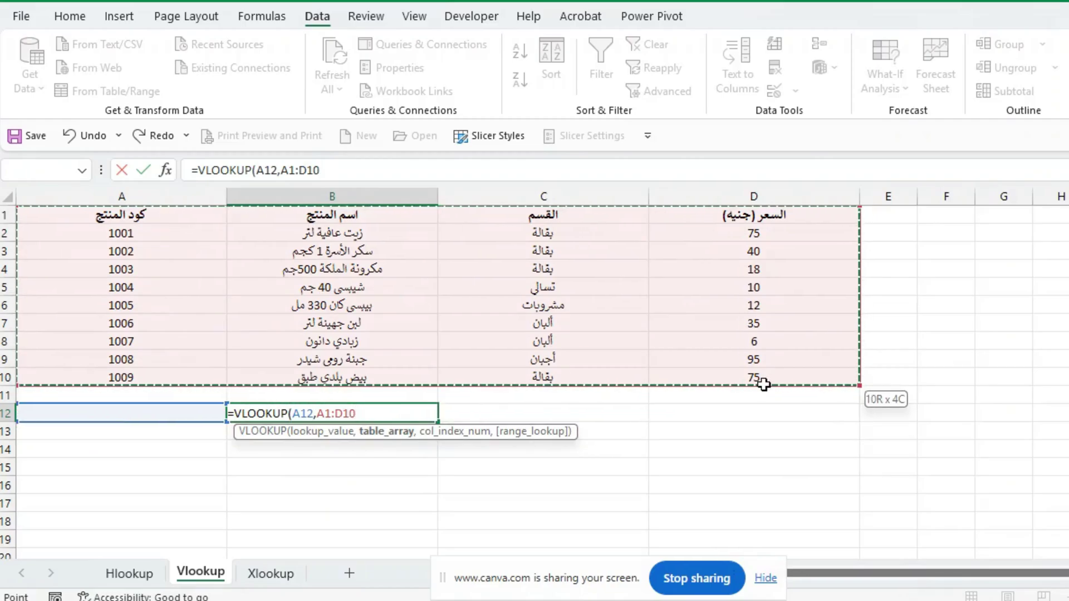
key("alt+shift")
type(",2")
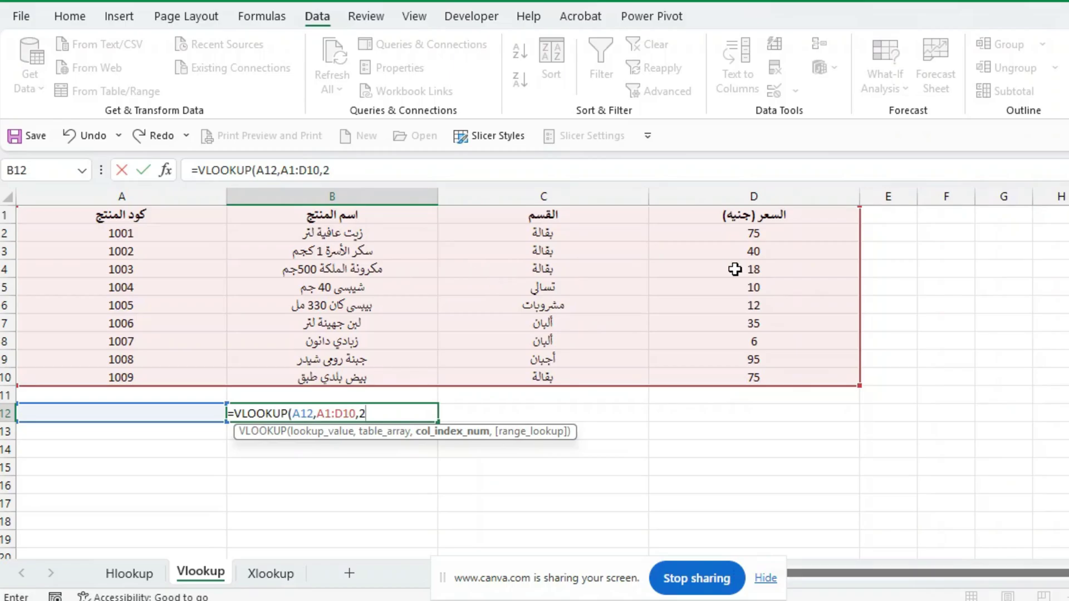
type(",fals")
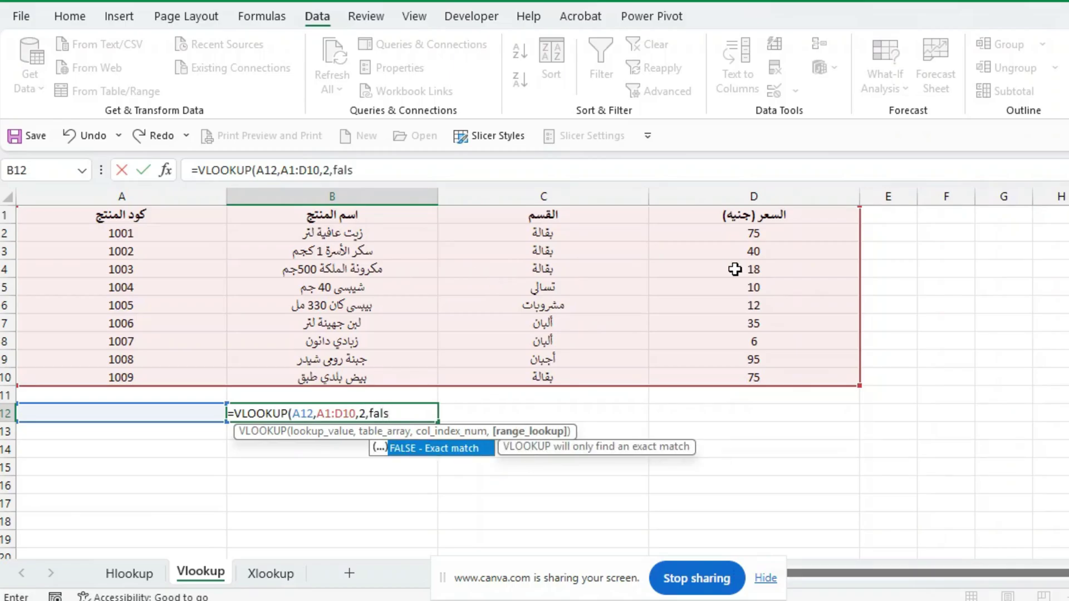
key("Tab")
key("Return")
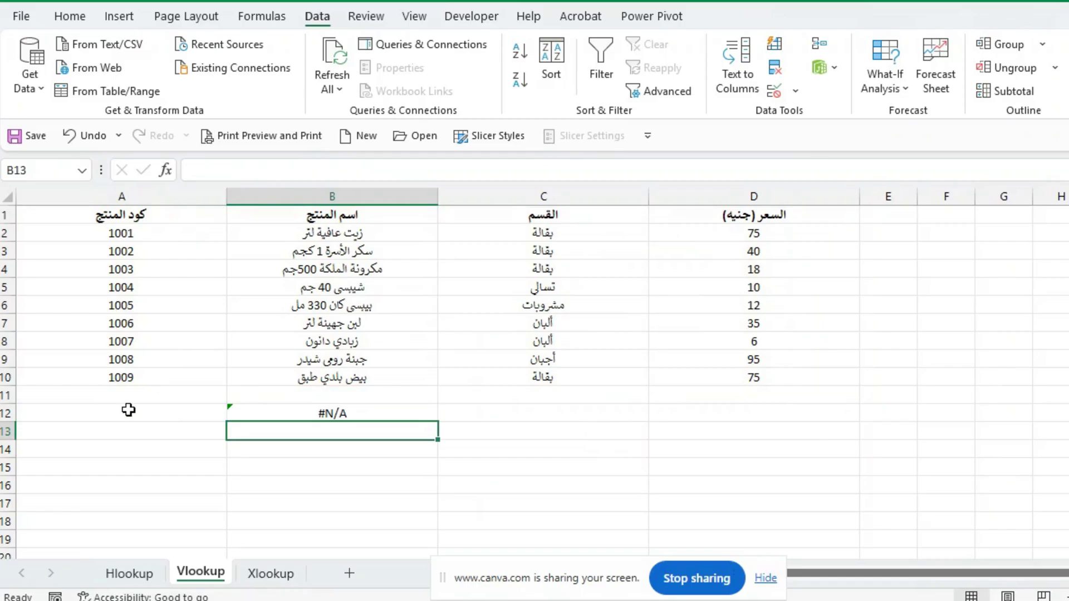
Choose product code 1003 in cell A12 and compare the VLOOKUP result in B12 with the product name in row 4.
left_click(128, 410)
left_click(234, 413)
left_click(148, 453)
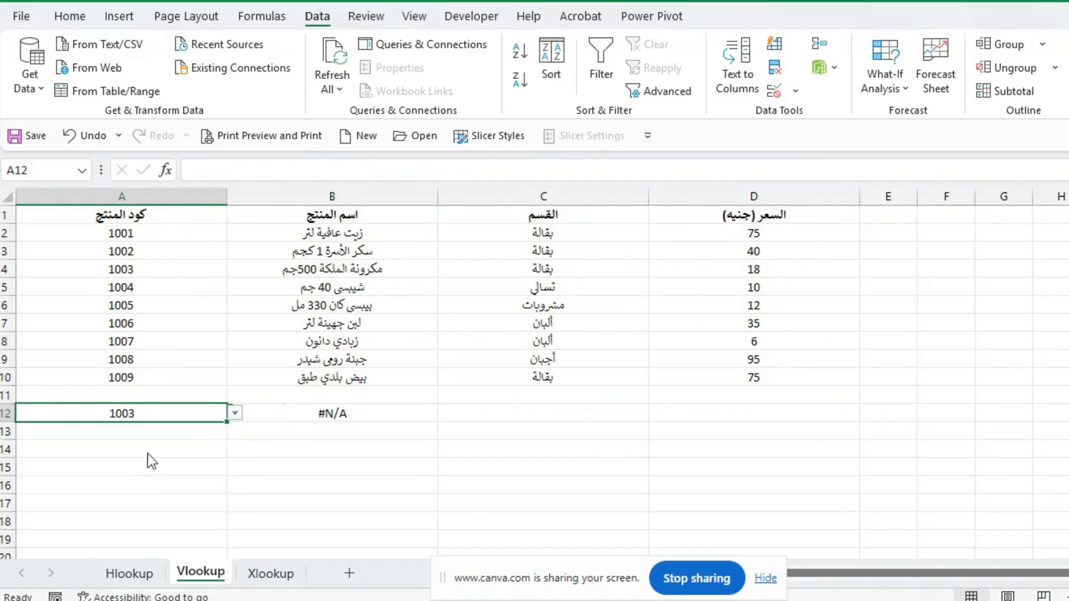
left_click(143, 270)
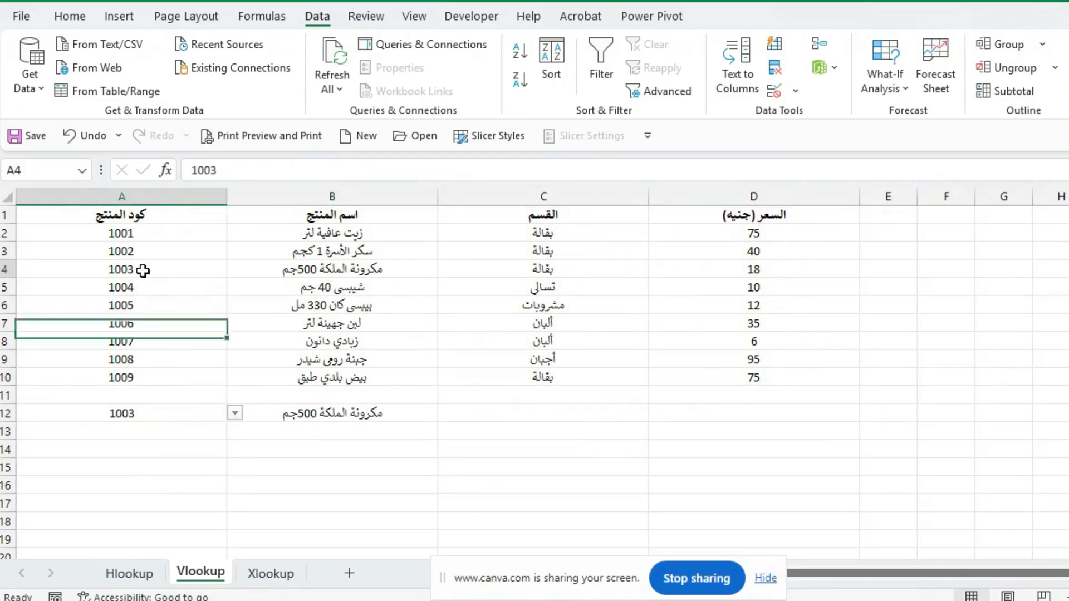
left_click(305, 271)
Change the product code in A12 to 1007 and check the VLOOKUP formula and result in B12.
left_click(219, 413)
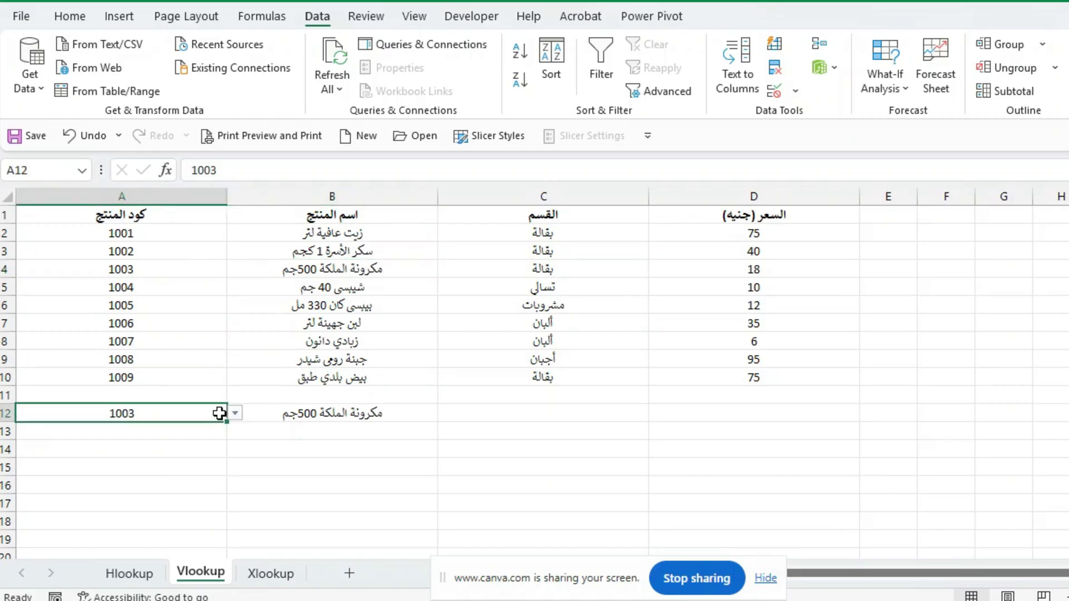
left_click(235, 413)
left_click(157, 493)
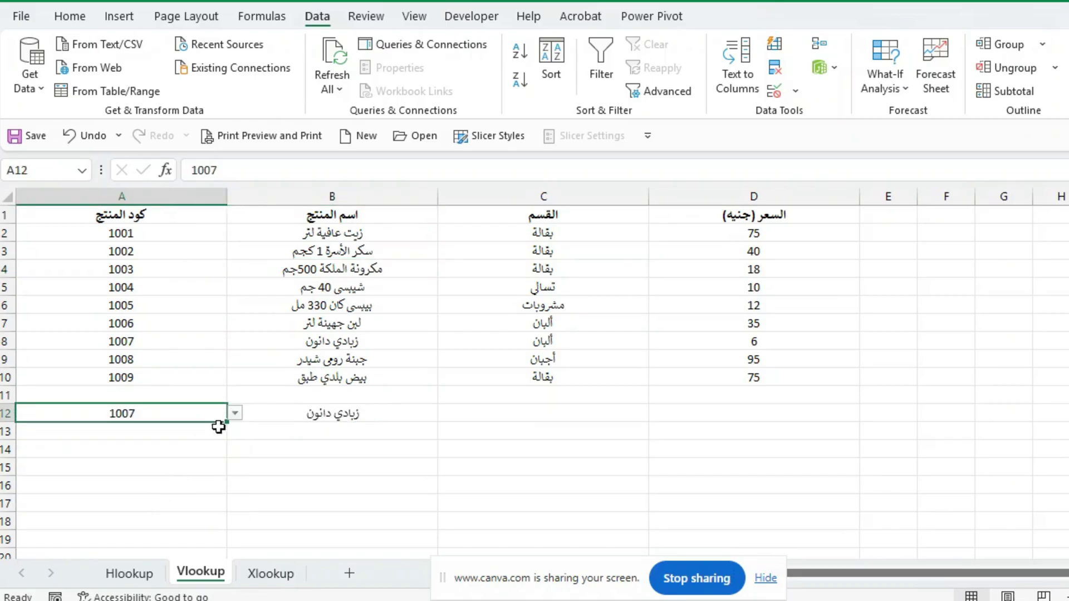
left_click(293, 417)
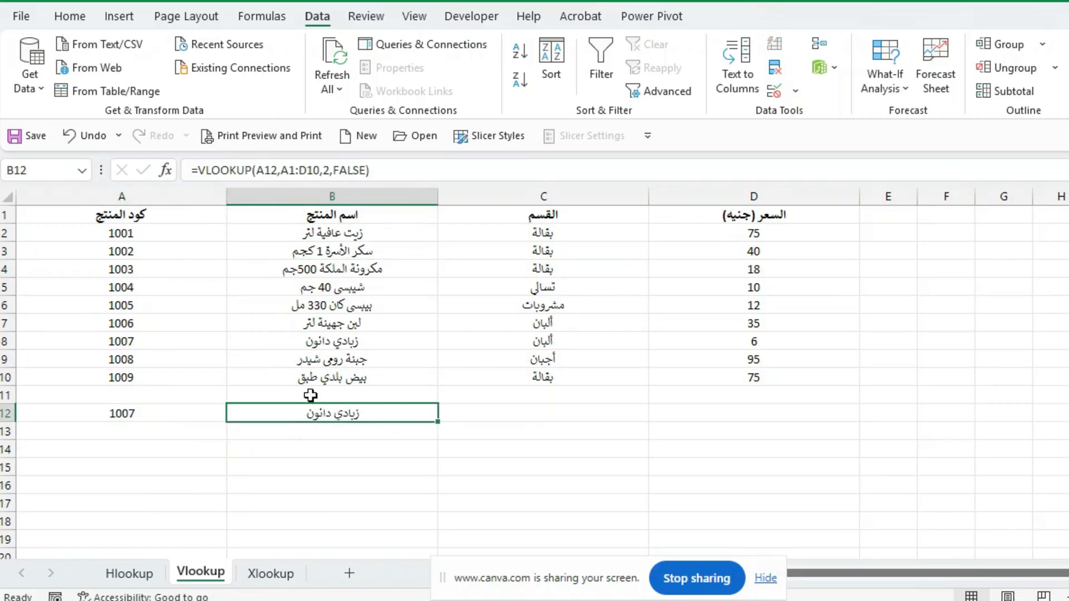
On the Xlookup sheet, examine the product table and the list of product IDs available in cell G2.
left_click(271, 574)
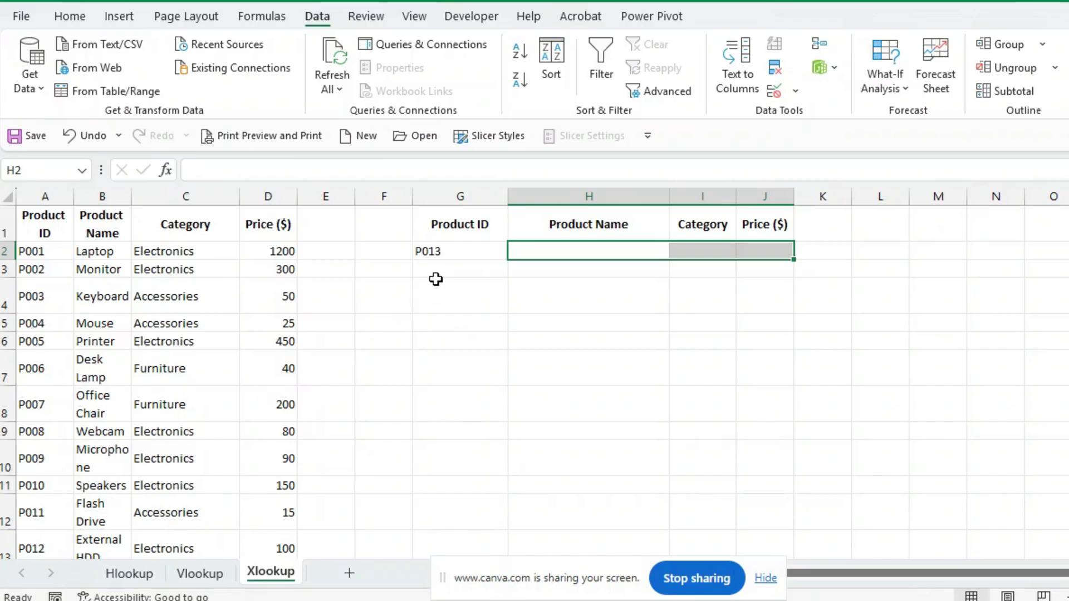
left_click(323, 296)
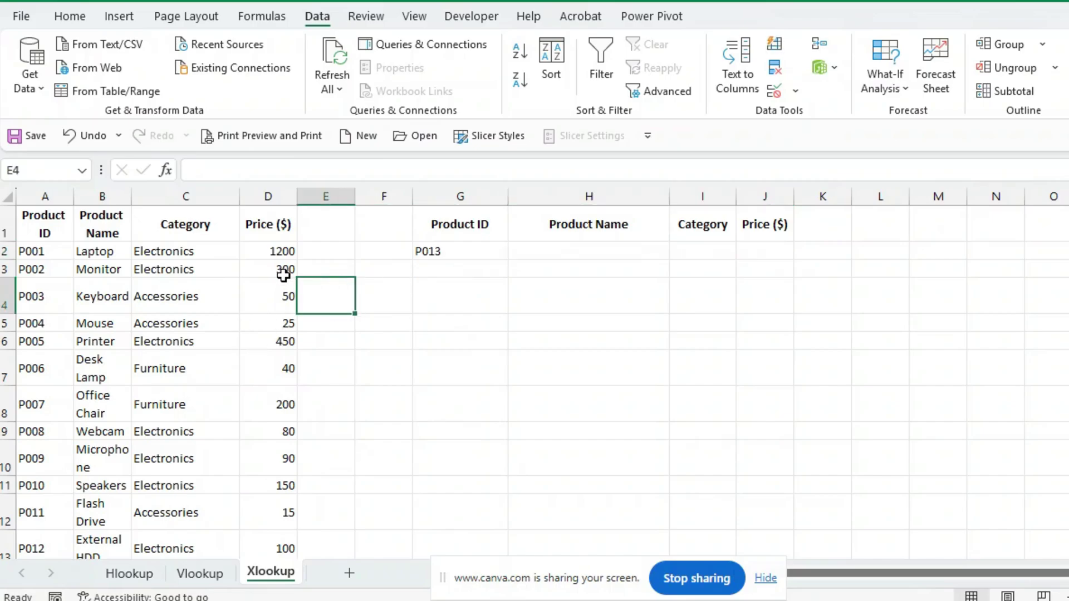
left_click(477, 256)
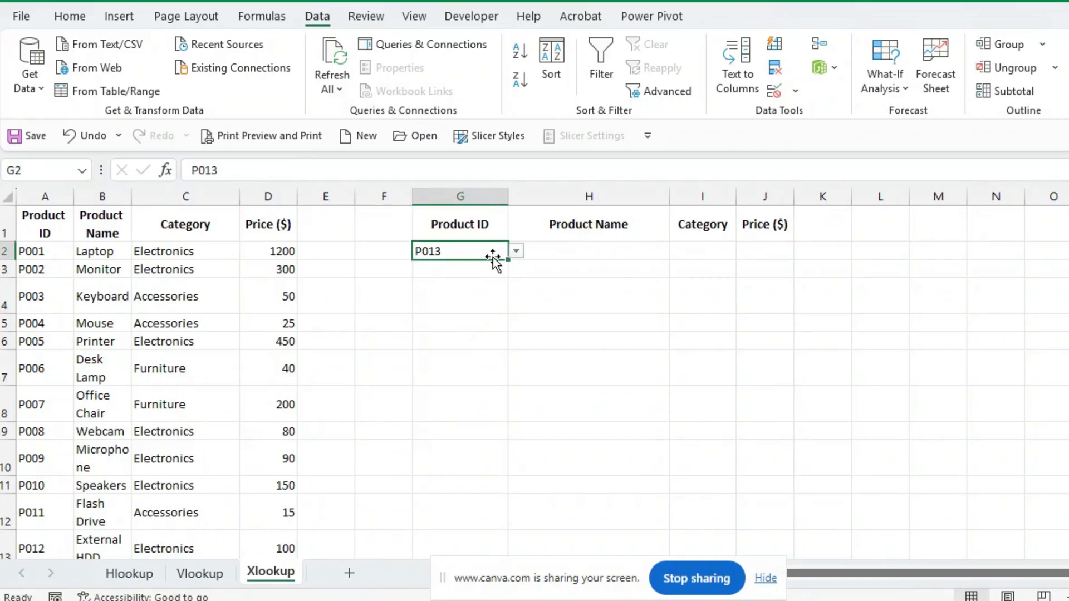
left_click(517, 252)
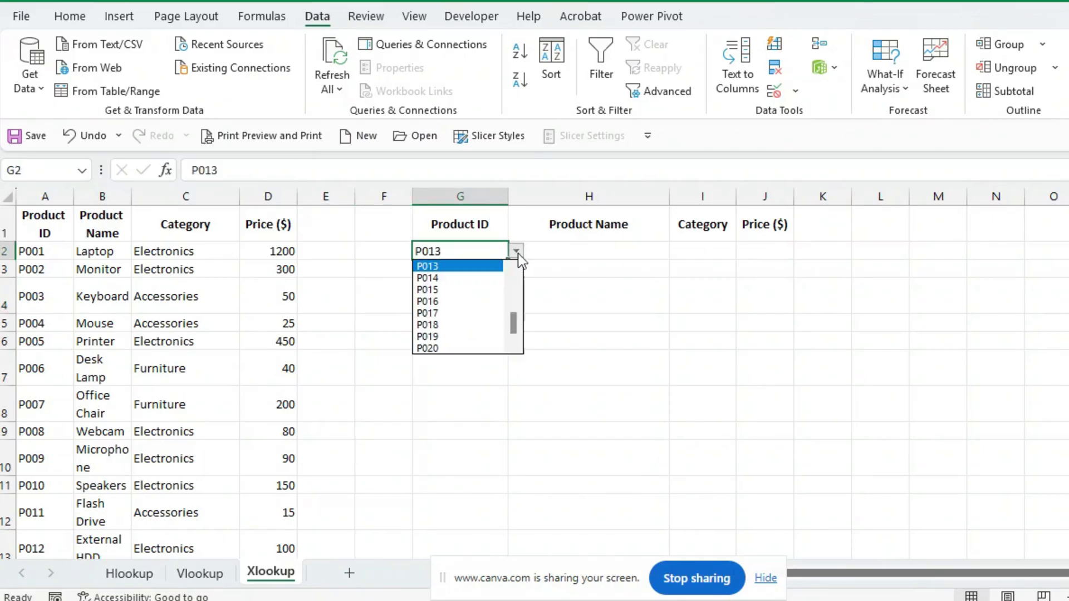
left_click(517, 252)
left_click(517, 252)
left_click(517, 251)
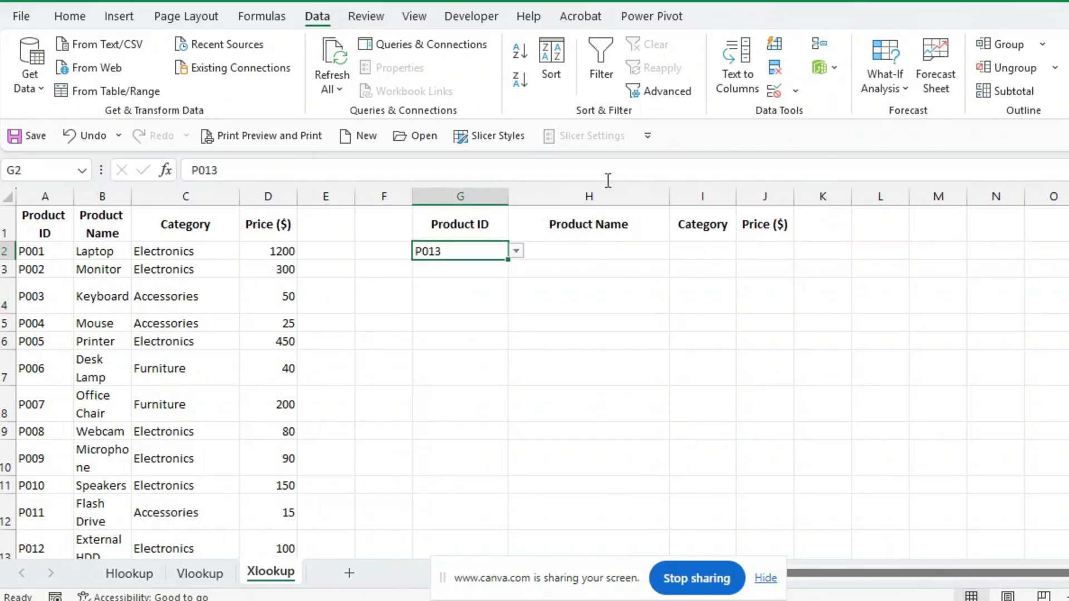
Start an XLOOKUP formula in cell H2 with G2 as the lookup value.
left_click(577, 253)
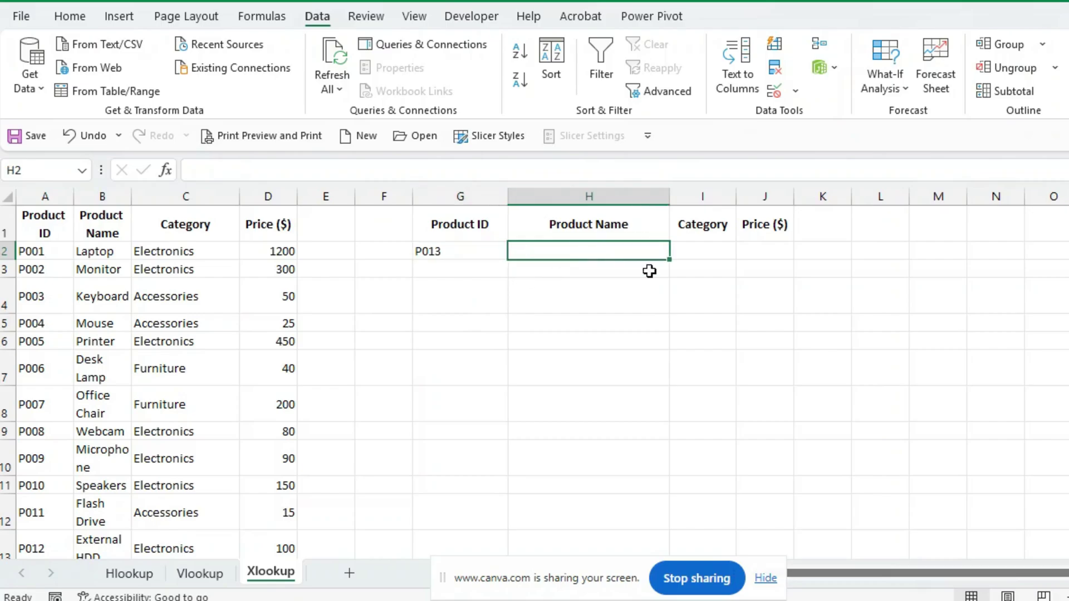
type("=xlook")
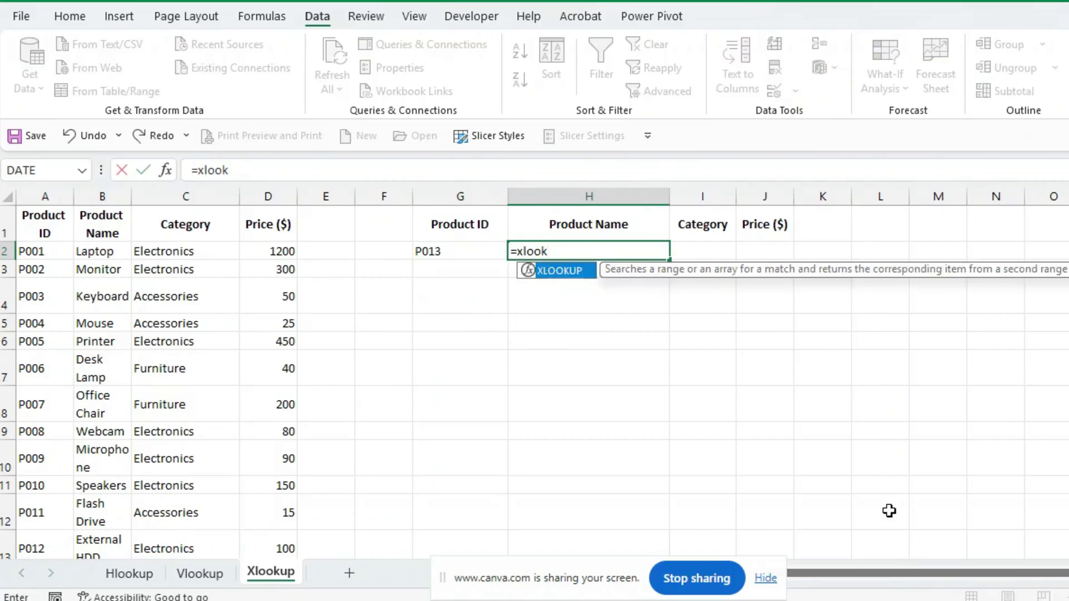
key("Tab")
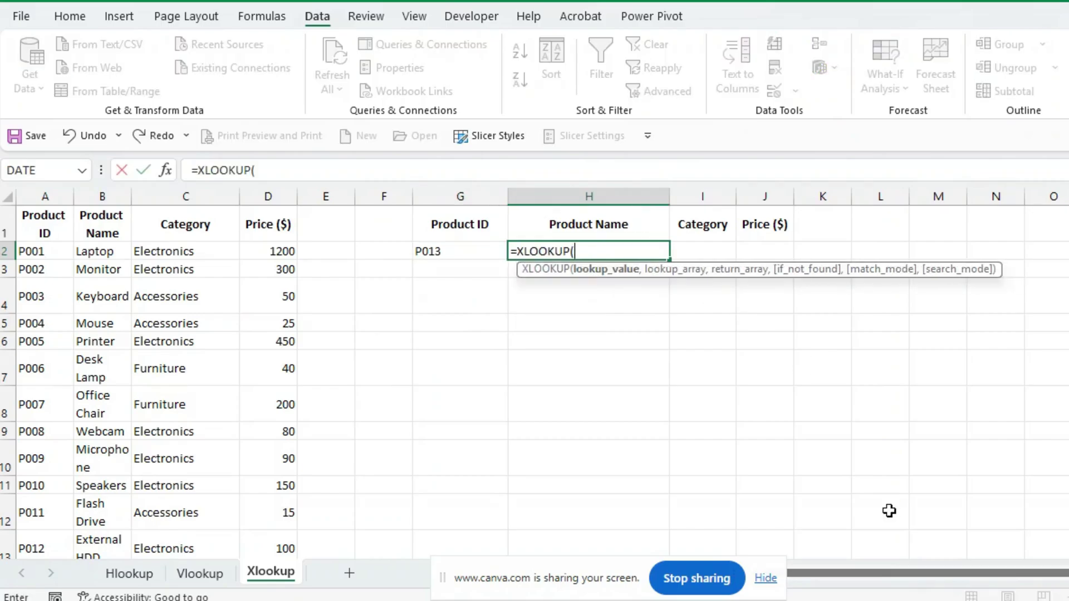
left_click(438, 254)
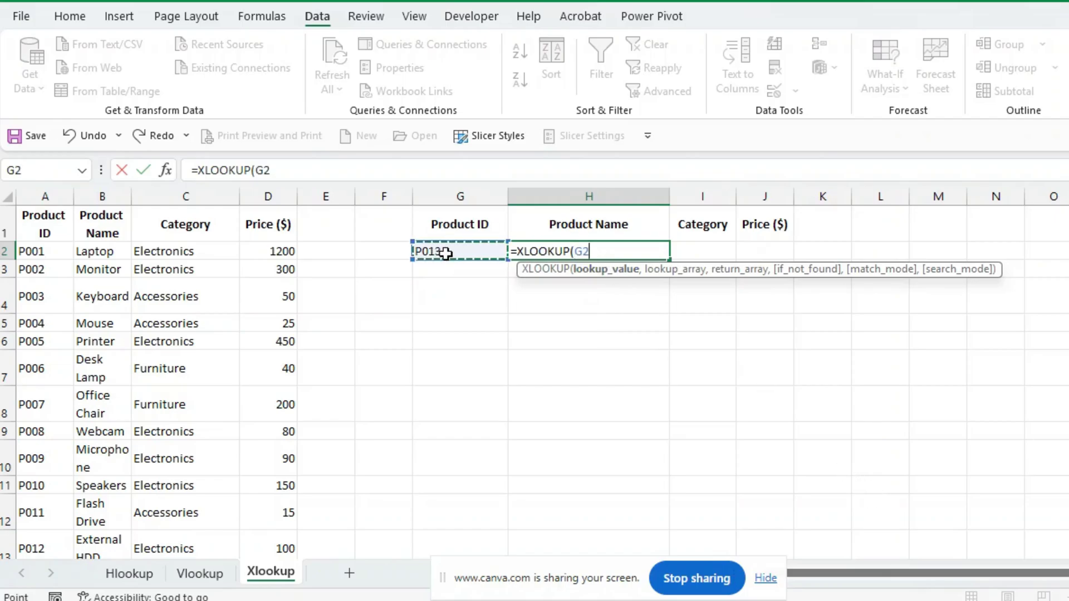
type(",")
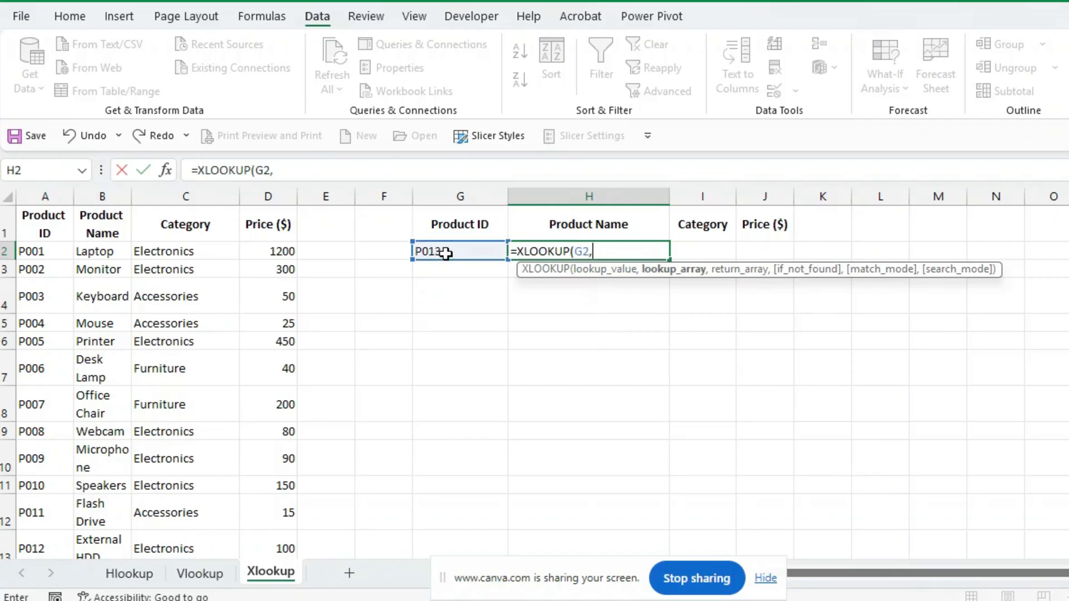
Complete the XLOOKUP in H2 with lookup array A:A, return array B:B and FALSE as the if_not_found argument.
left_click(45, 196)
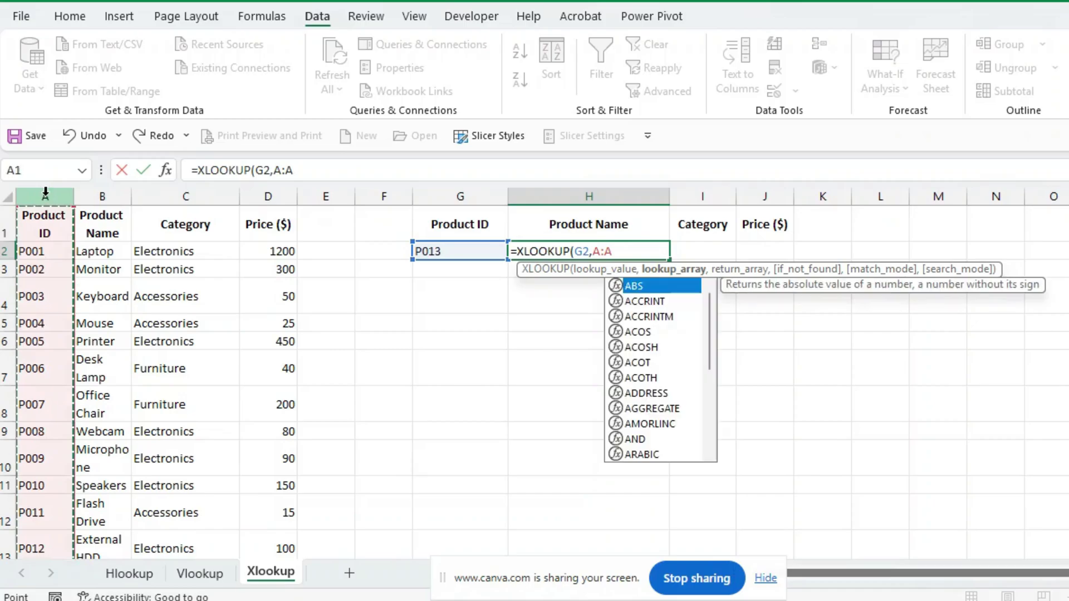
type(",")
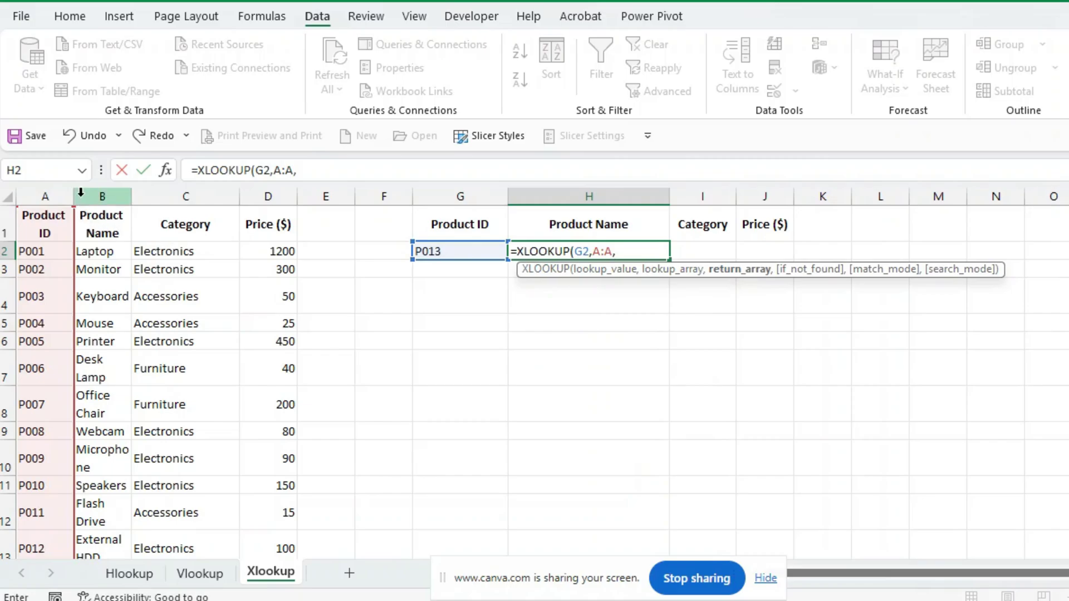
left_click(98, 194)
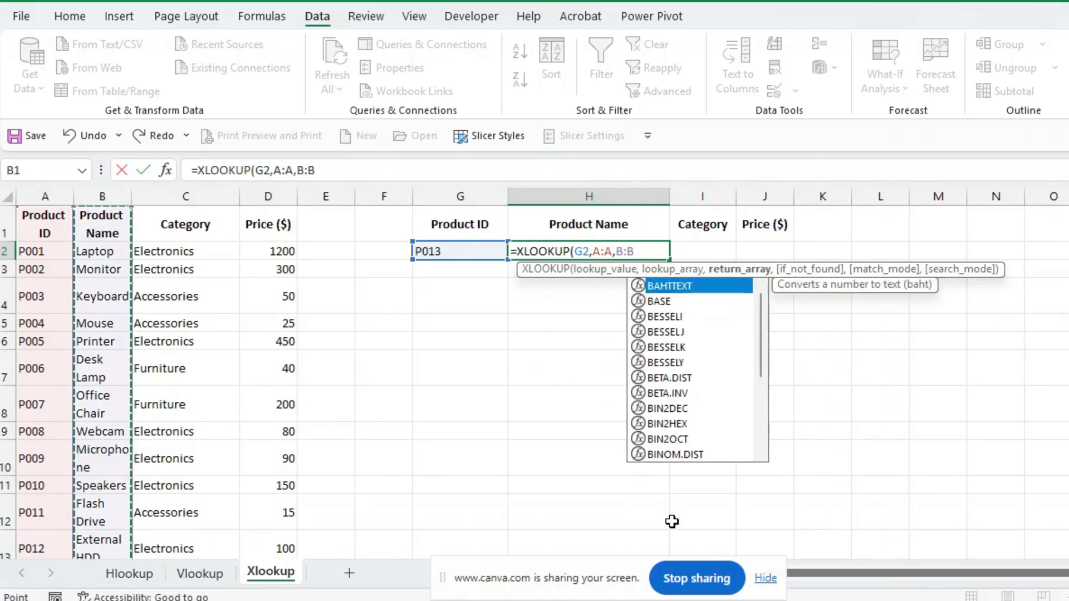
type(",")
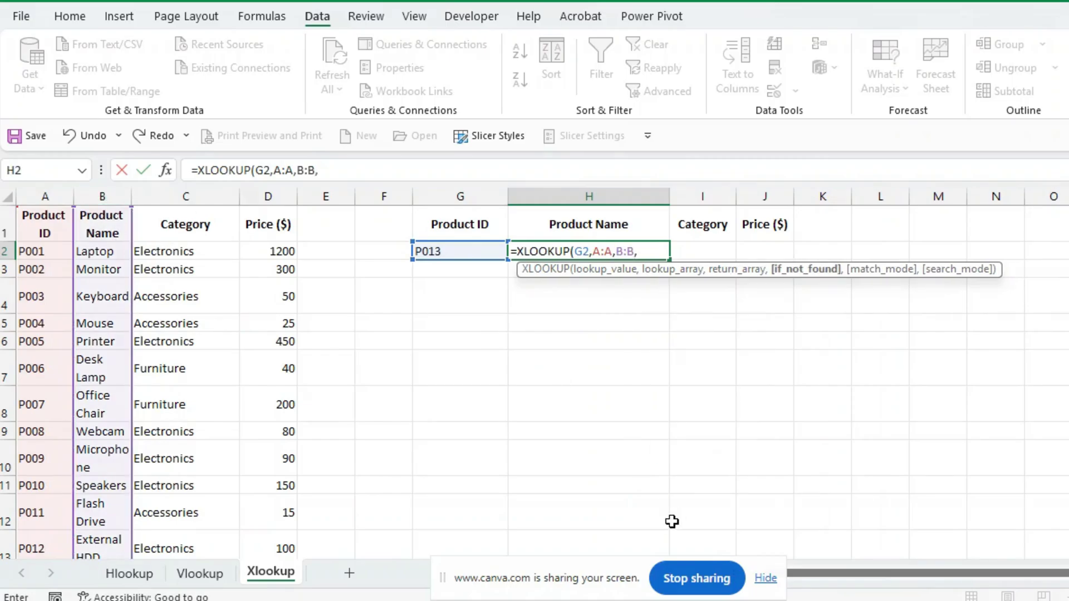
type("false")
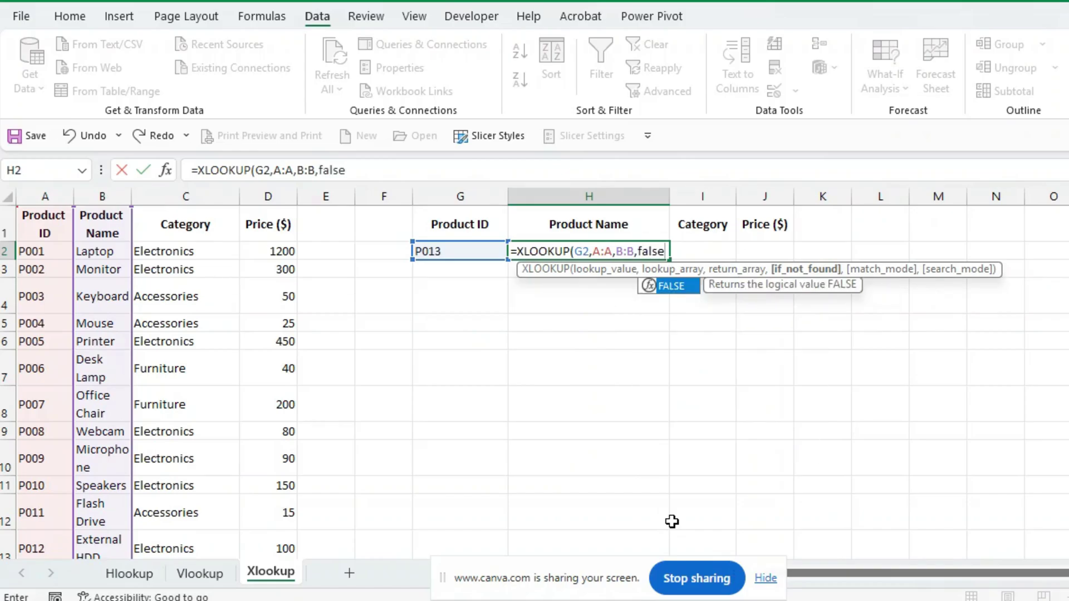
key("Tab")
key("Return")
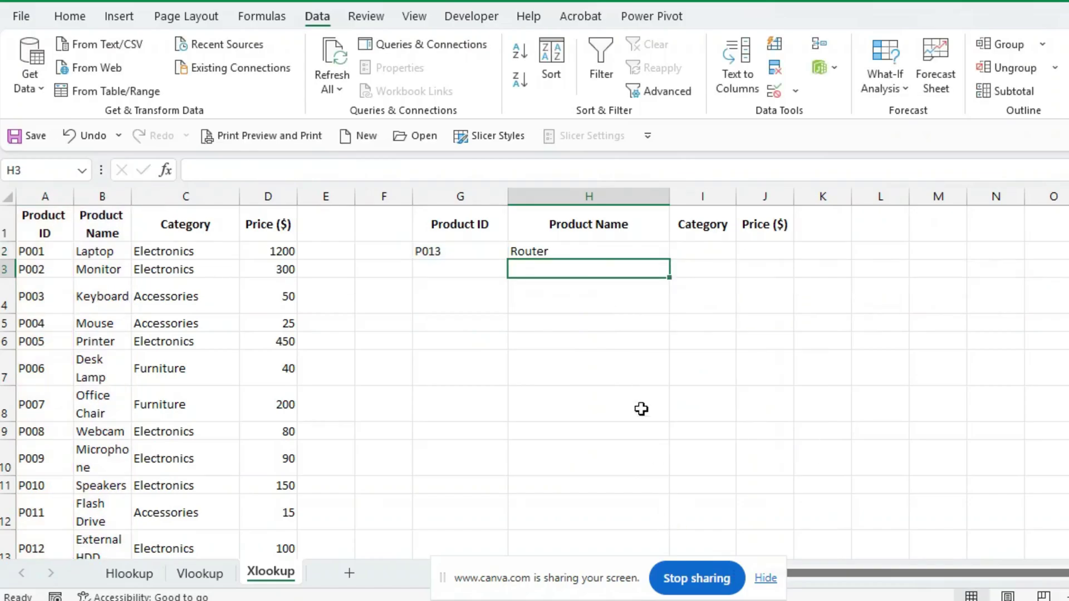
Fill the XLOOKUP formula from H2 across to J2 and test it by choosing product ID P018 in G2.
left_click(614, 254)
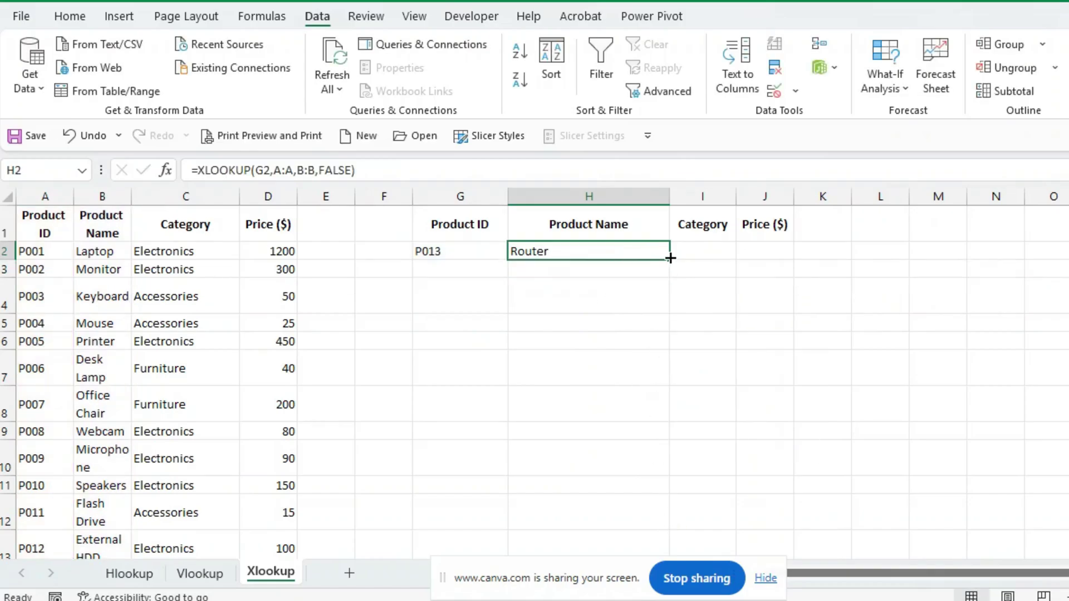
left_click_drag(670, 259, 766, 250)
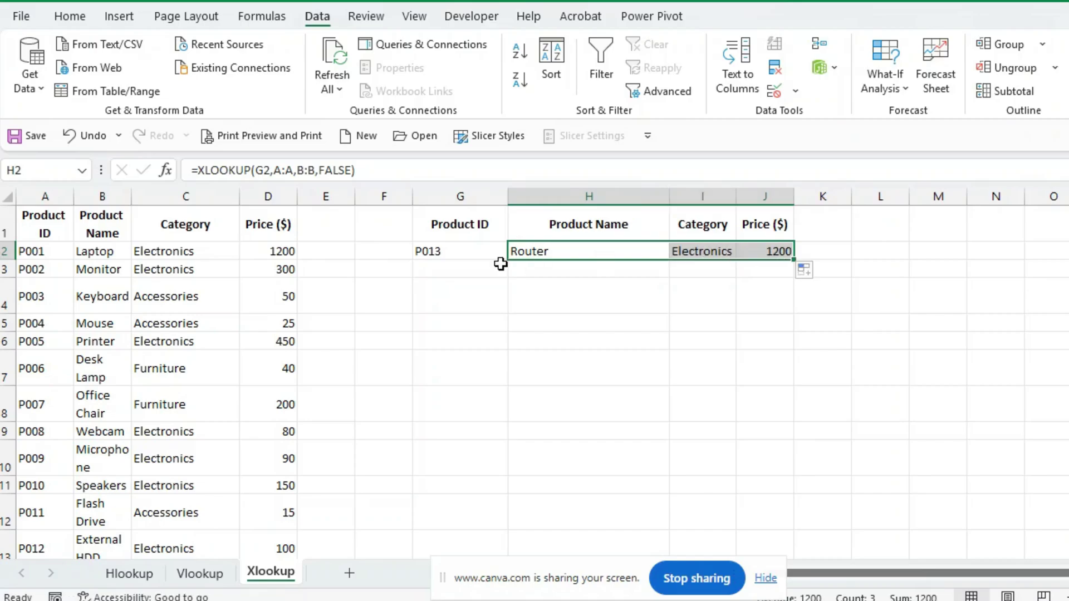
left_click(489, 252)
left_click(517, 251)
left_click(485, 315)
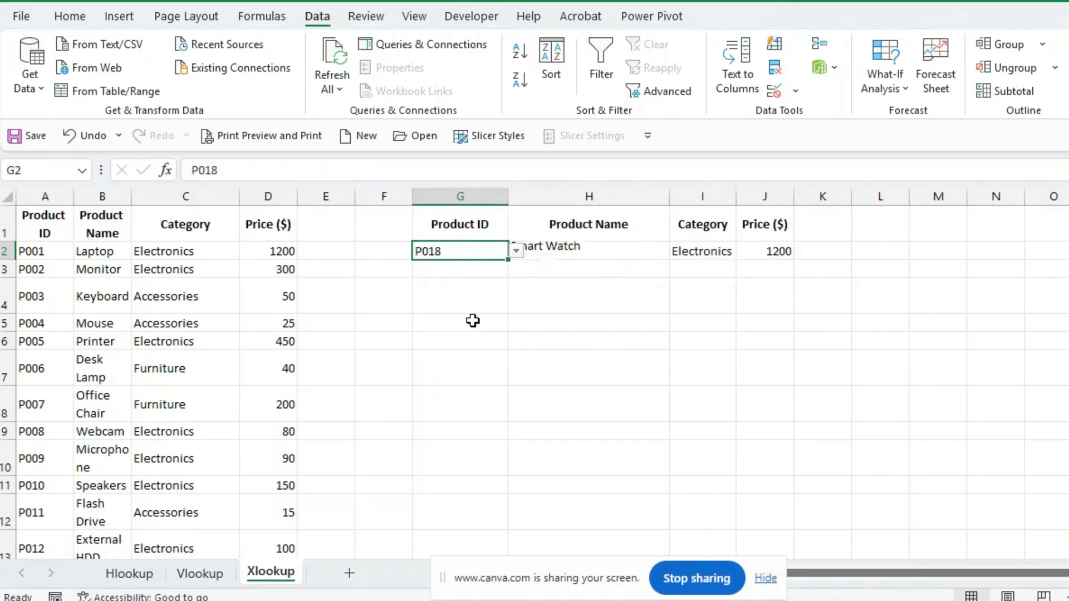
left_click(517, 251)
left_click(478, 318)
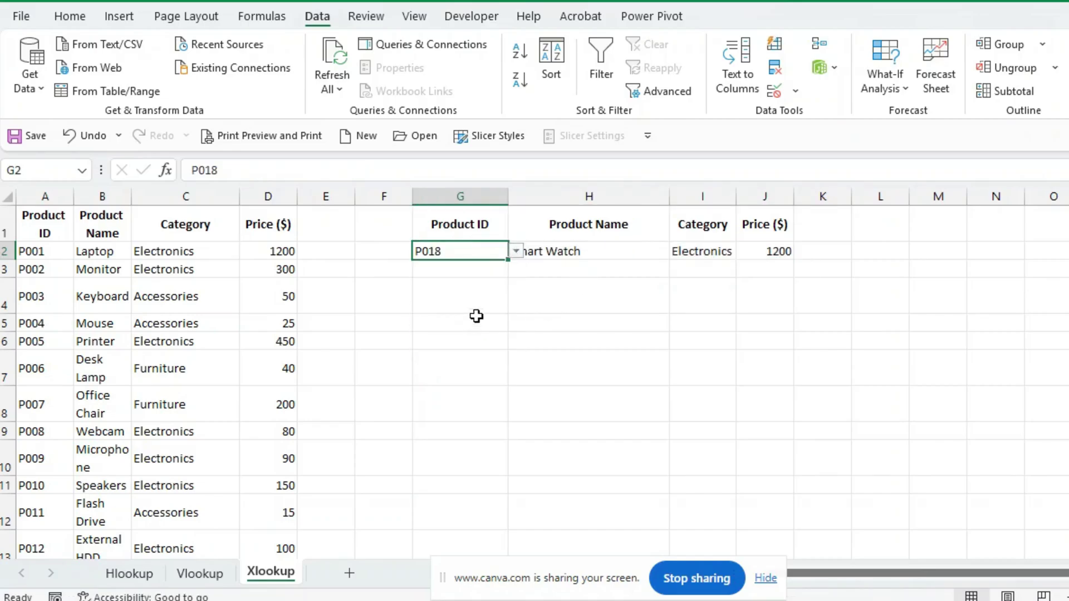